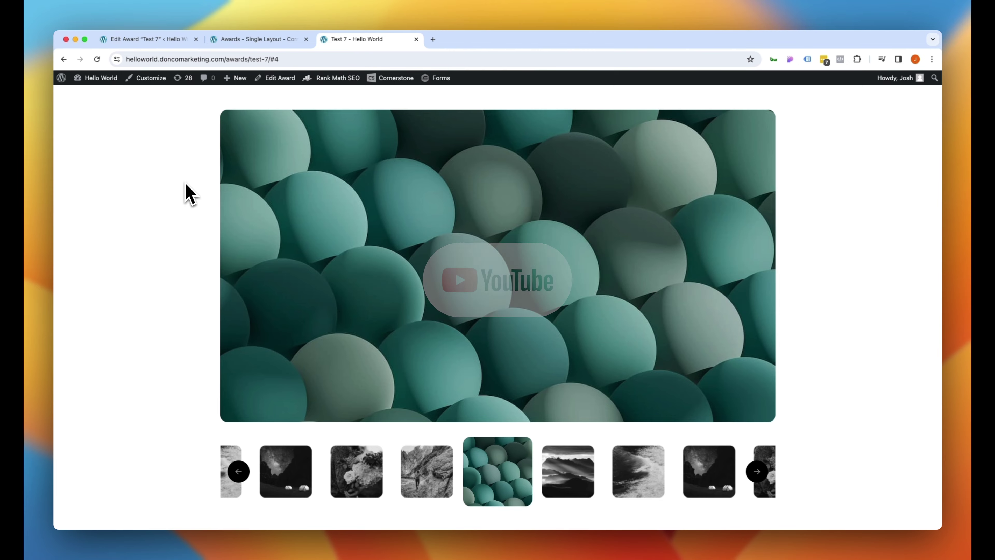
# Step through the hero images via thumbnails to the ocean wave photo, then bring up Test 7's Edit Award page.
pyautogui.click(562, 470)
pyautogui.click(560, 470)
pyautogui.click(561, 472)
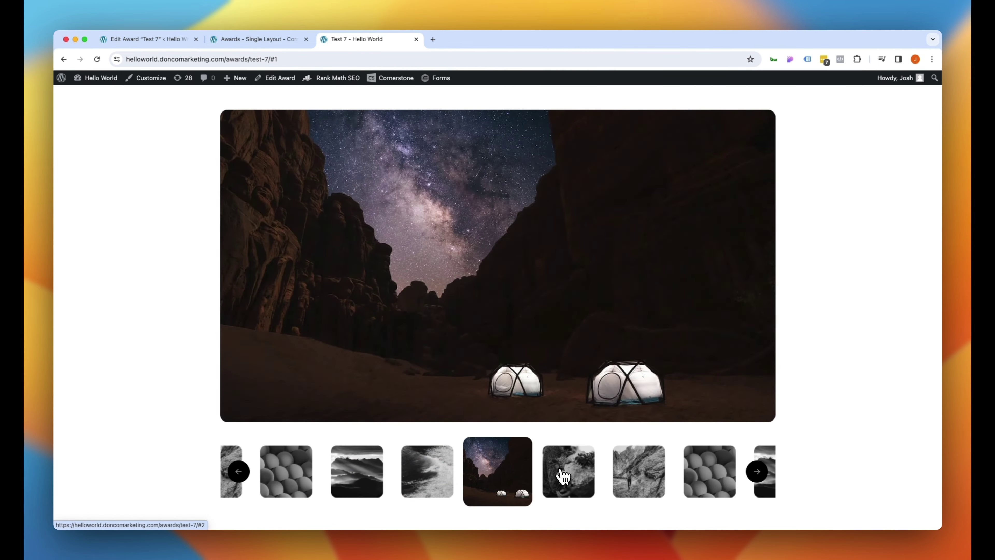
pyautogui.click(560, 471)
pyautogui.click(561, 471)
pyautogui.click(560, 472)
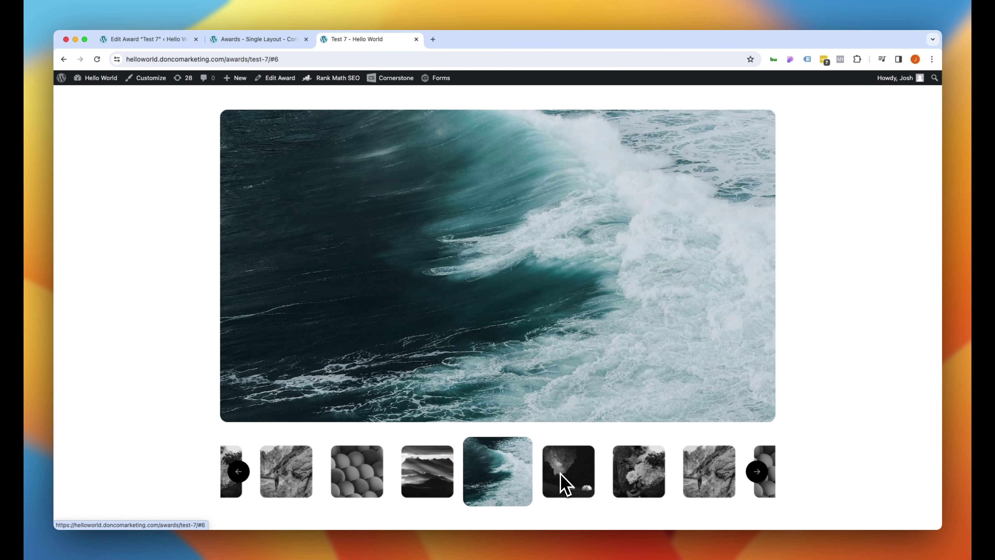
pyautogui.click(129, 42)
pyautogui.moveTo(147, 178)
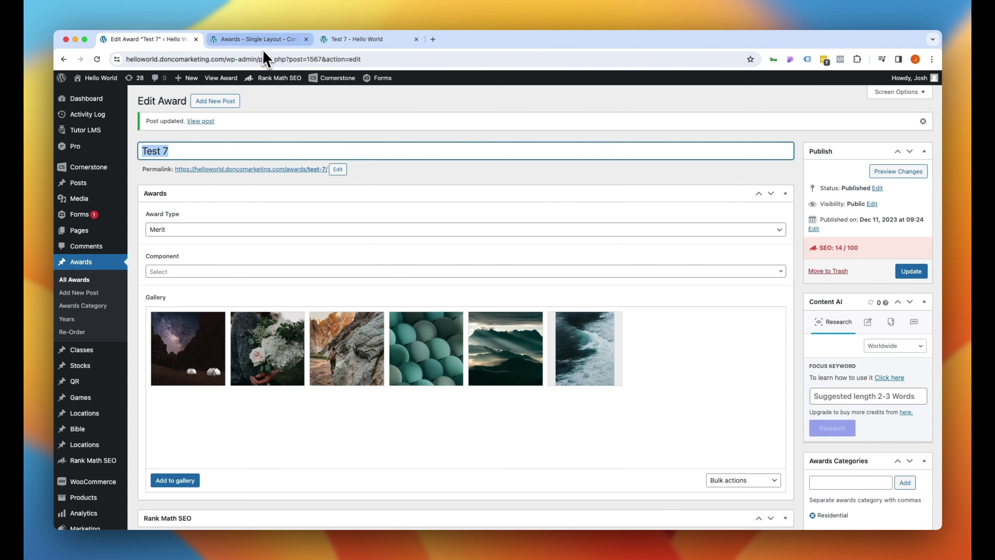
# Switch from the Test 7 gallery to the Awards Single Layout in Cornerstone.
pyautogui.click(258, 44)
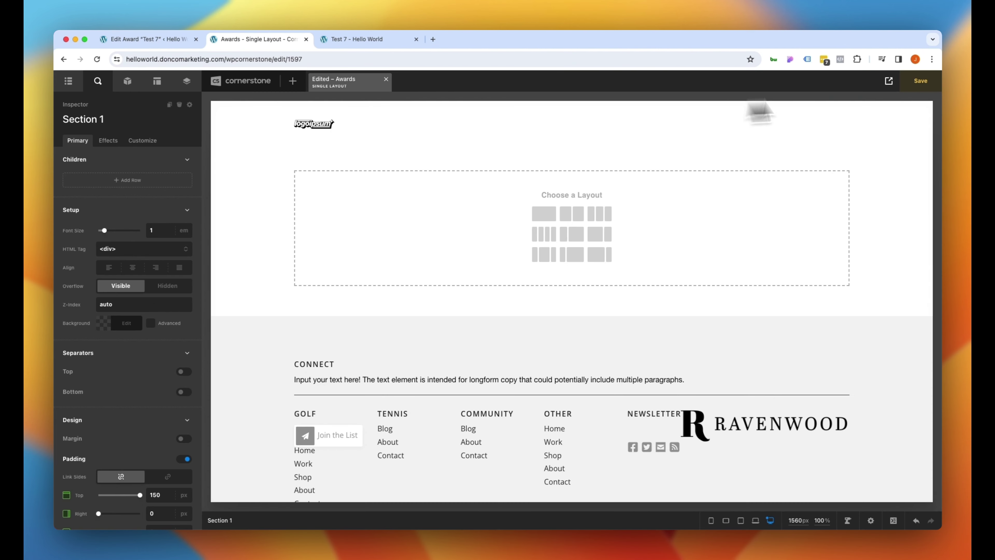
pyautogui.click(888, 81)
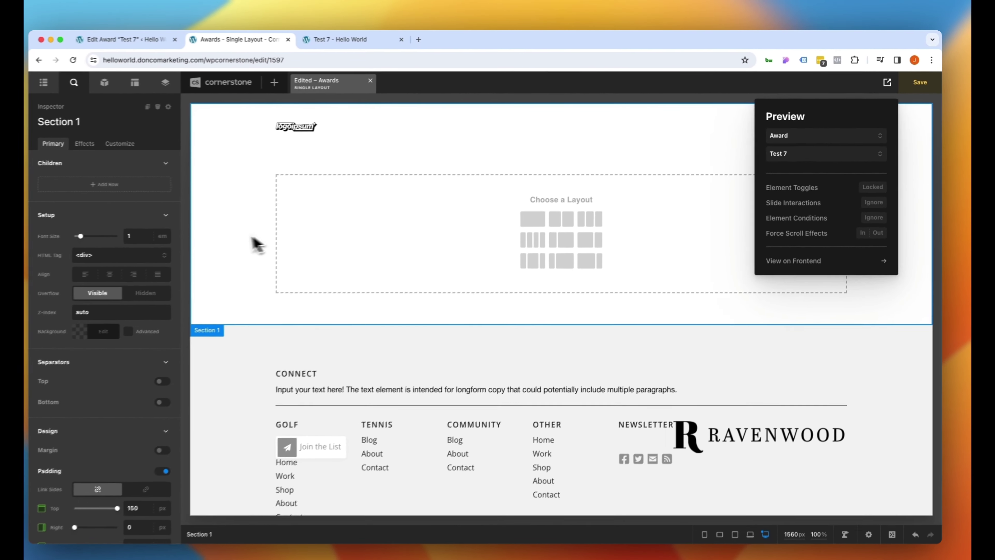
pyautogui.click(248, 233)
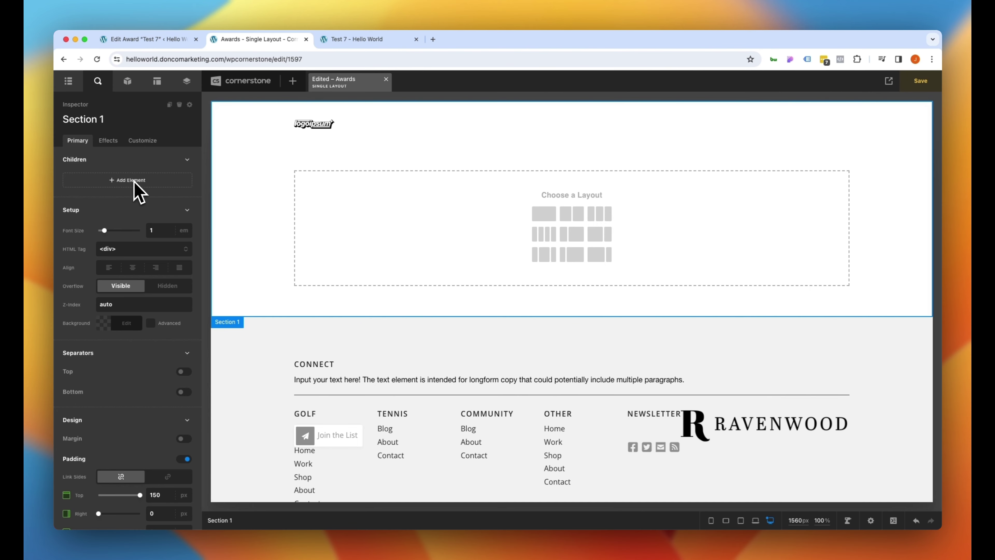
# Add a new Div element inside Section 1 and select it.
pyautogui.click(133, 181)
pyautogui.click(190, 312)
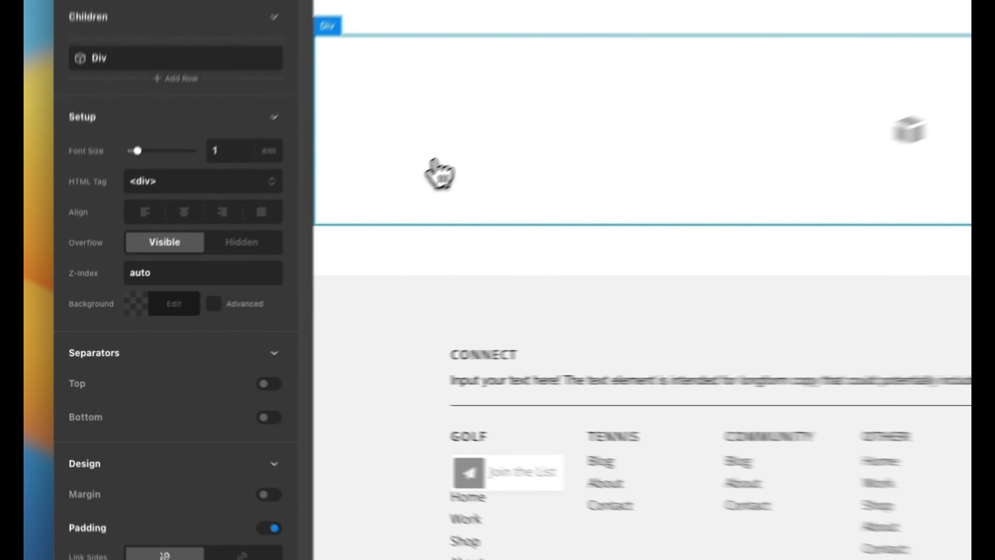
pyautogui.click(284, 251)
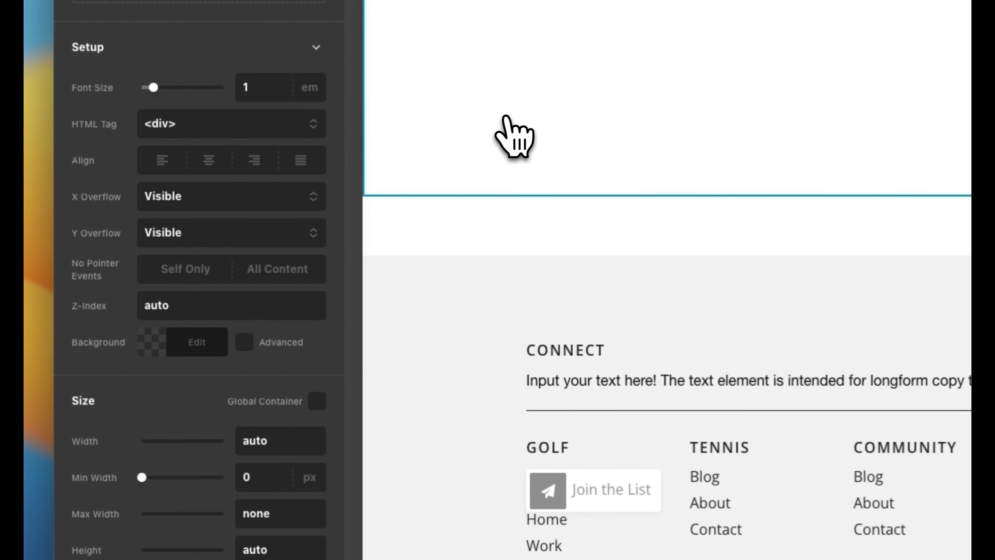
# Give the Div global container width and auto side margins, then preview the Test 7 page.
pyautogui.click(322, 401)
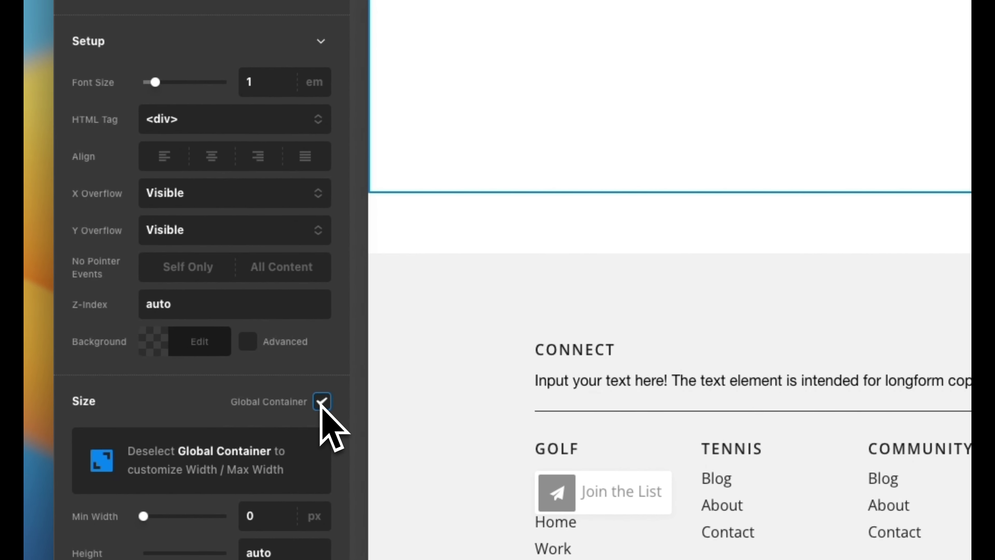
pyautogui.scroll(-10, 322, 407)
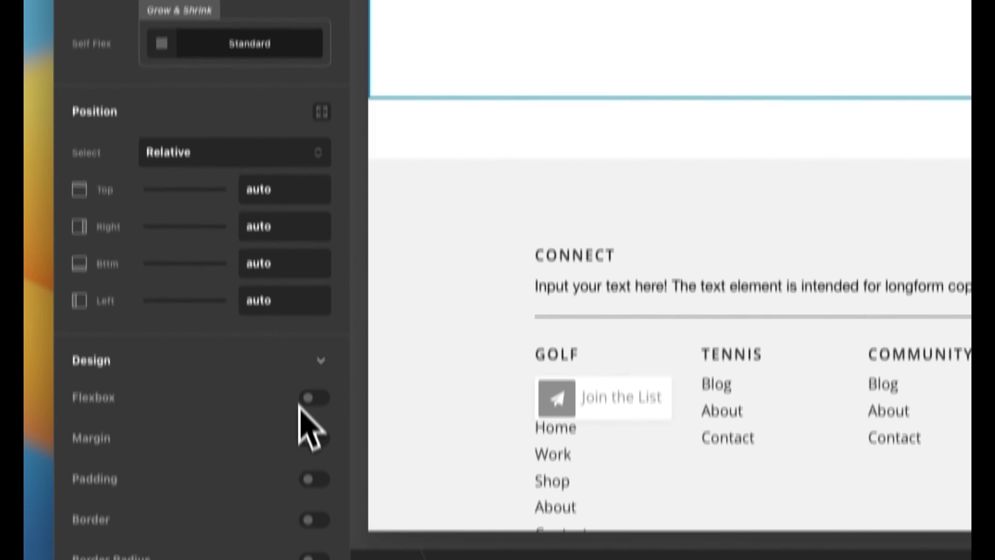
pyautogui.click(307, 387)
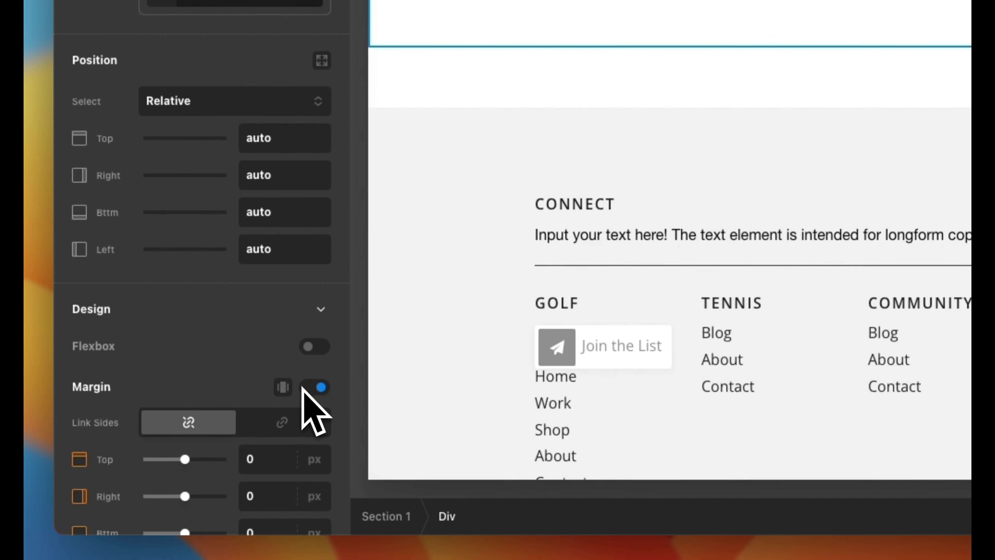
pyautogui.scroll(-5, 302, 388)
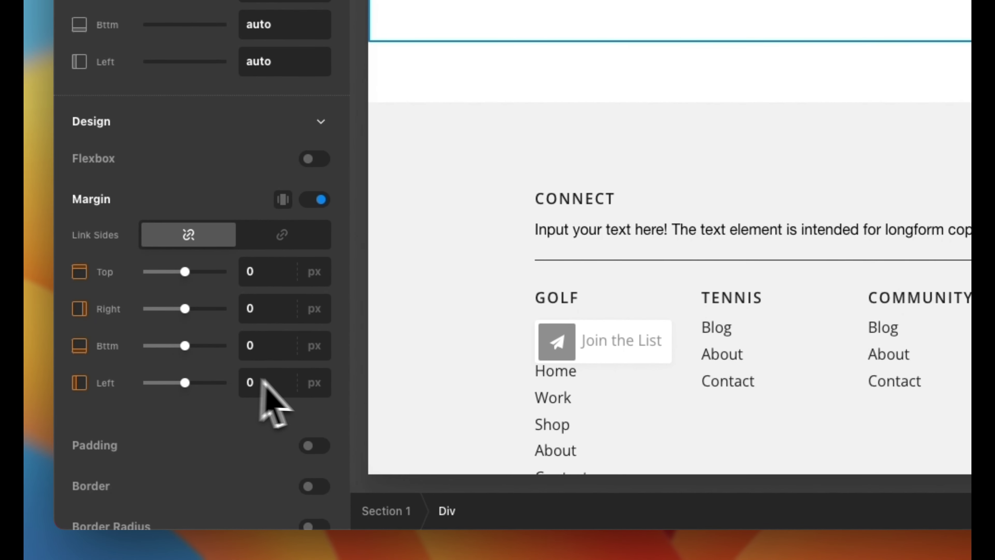
pyautogui.click(283, 199)
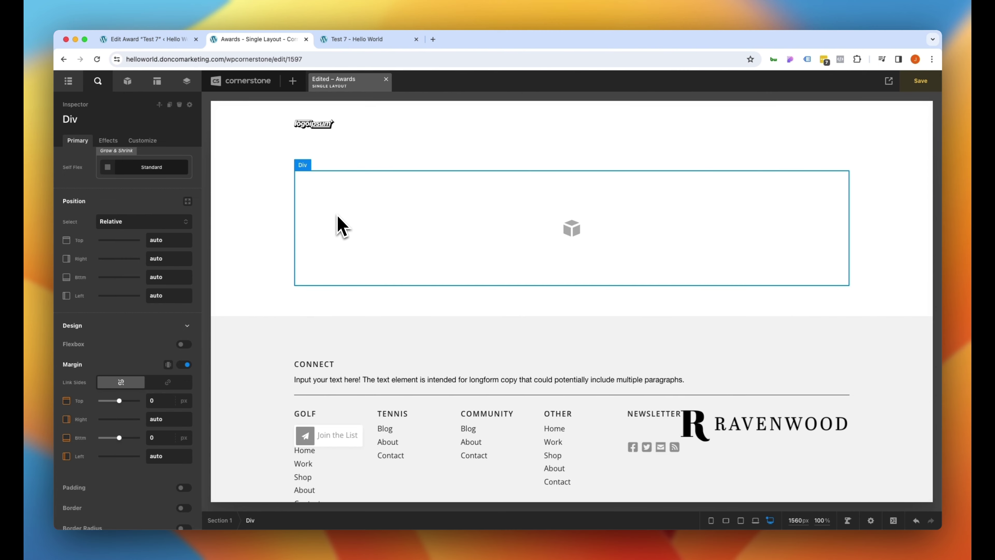
pyautogui.click(343, 39)
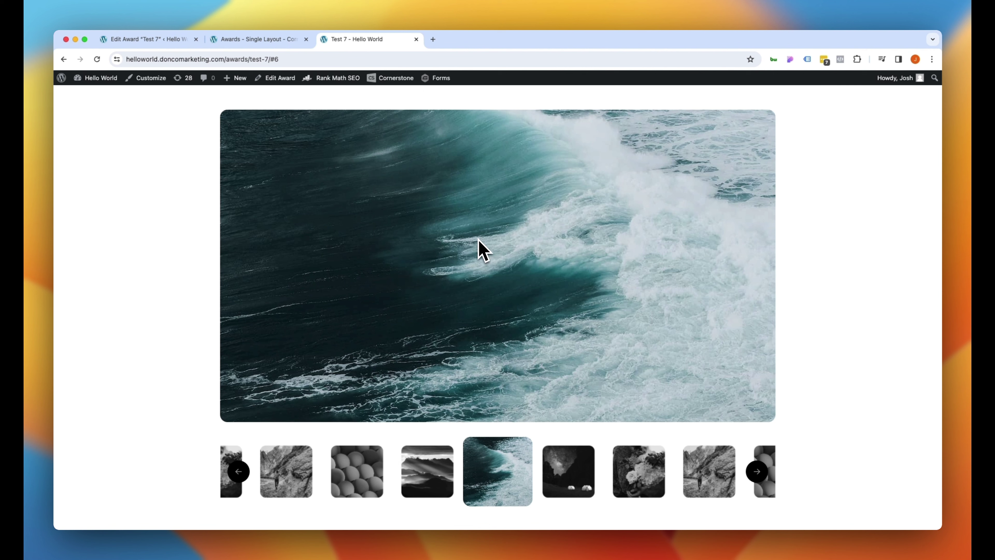
# Advance the front-end hero gallery two images to the flowers photo, then return to the editor.
pyautogui.scroll(-2, 477, 241)
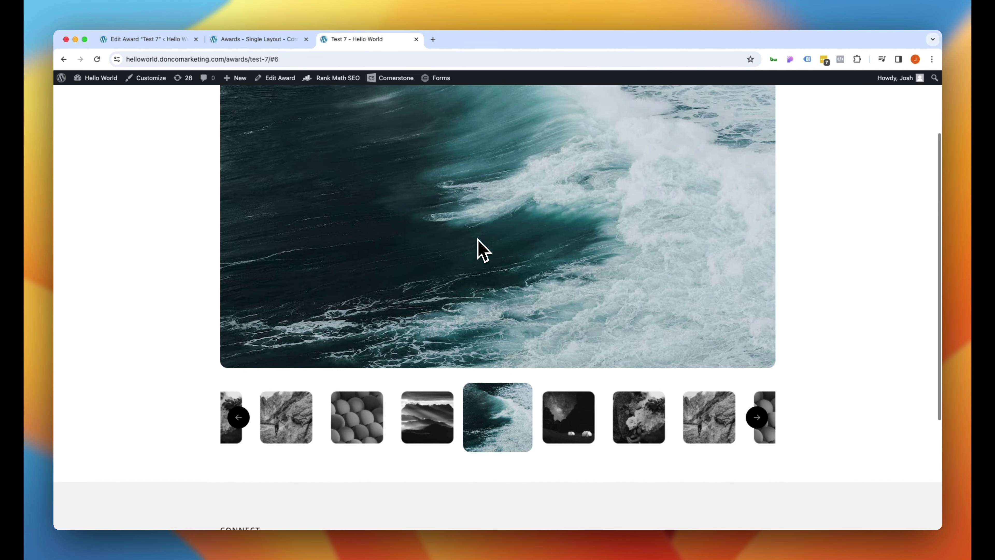
pyautogui.click(755, 417)
pyautogui.click(755, 417)
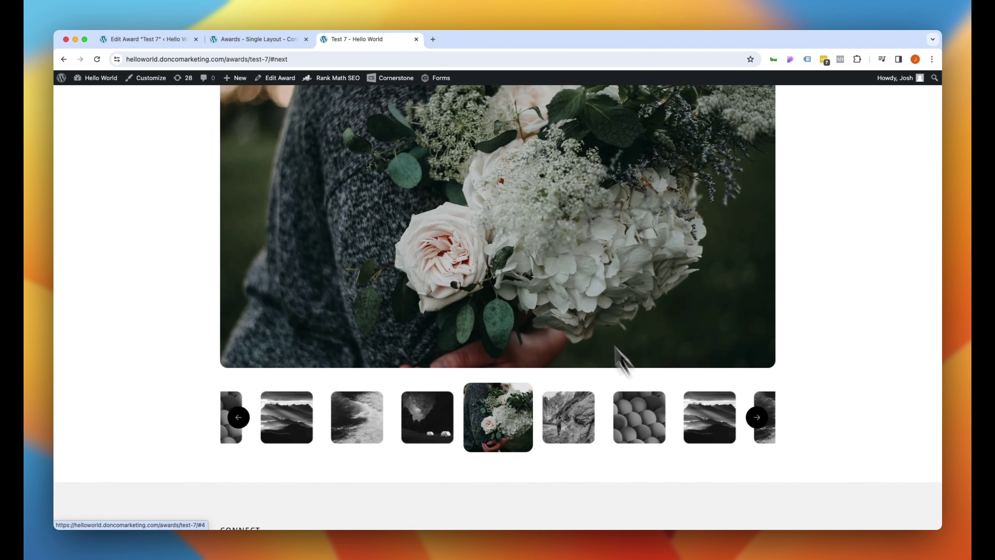
pyautogui.click(251, 39)
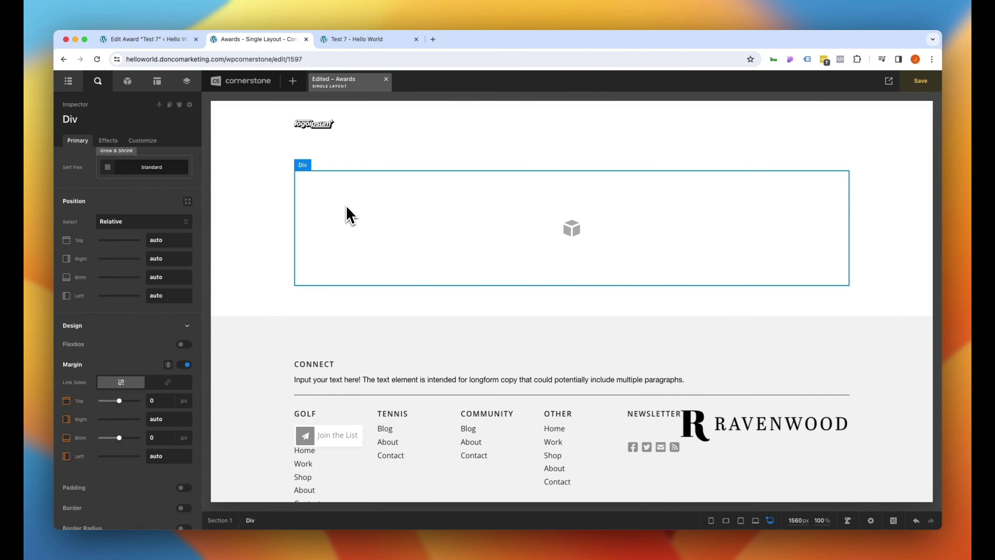
# Add a custom attribute named data-x-slide-context to the Div.
pyautogui.click(140, 146)
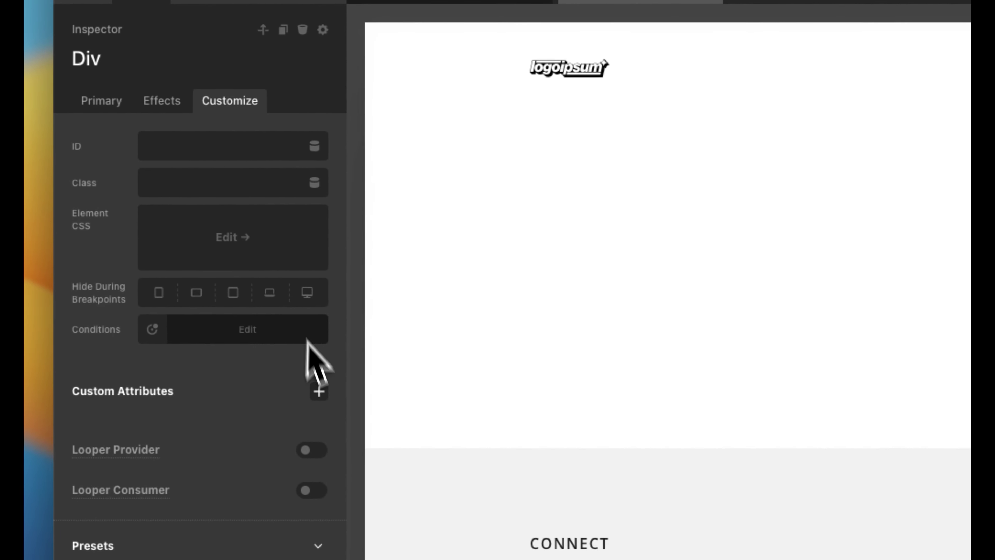
pyautogui.click(187, 287)
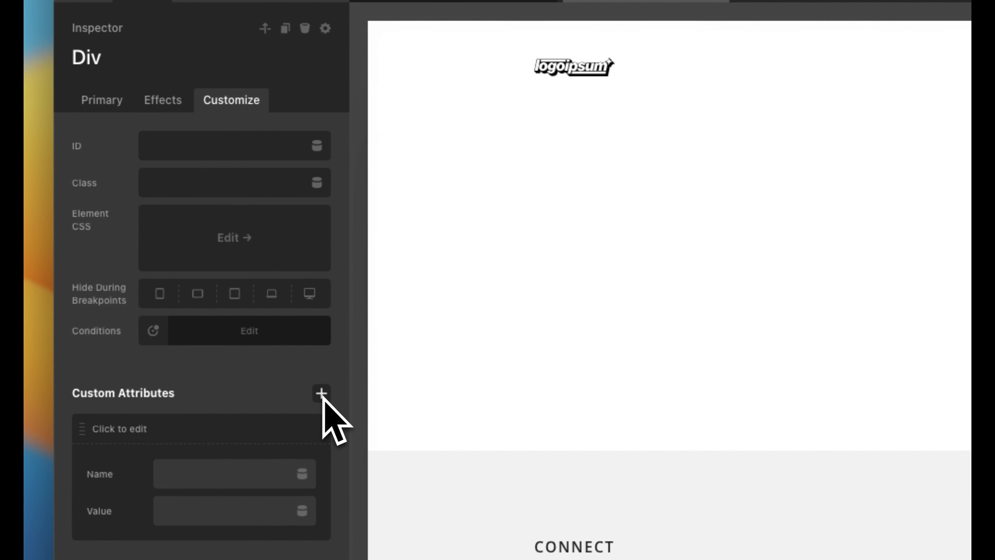
pyautogui.click(234, 407)
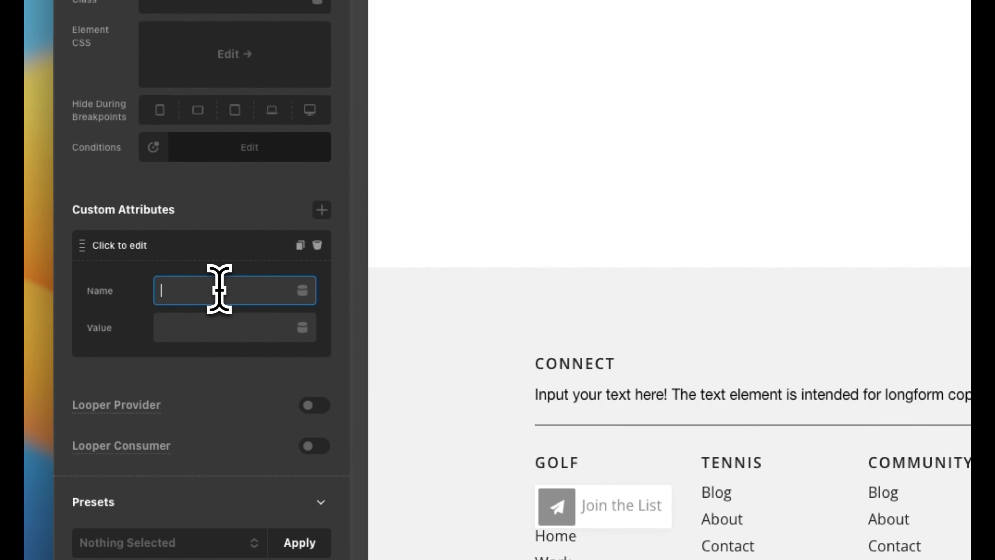
pyautogui.write('data-x-slide')
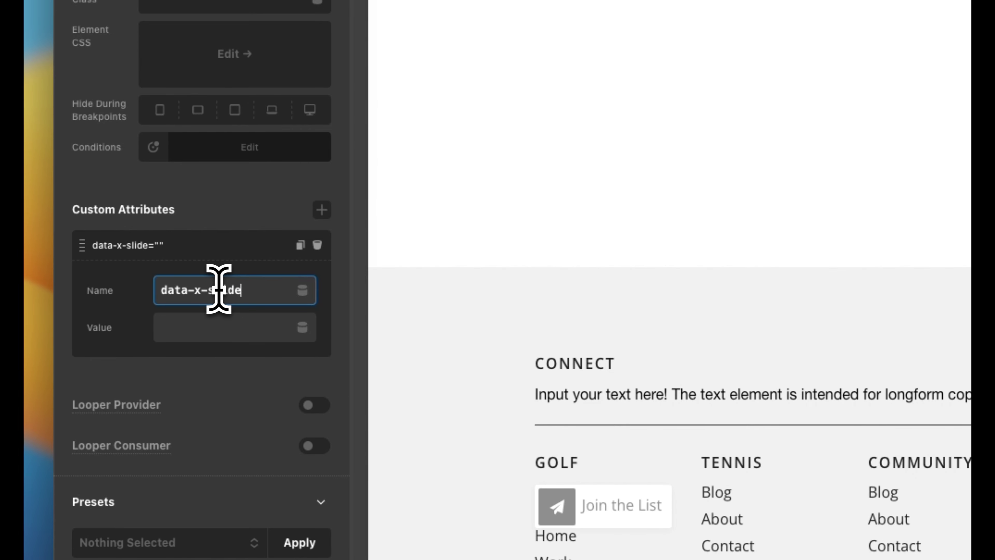
pyautogui.write('-context')
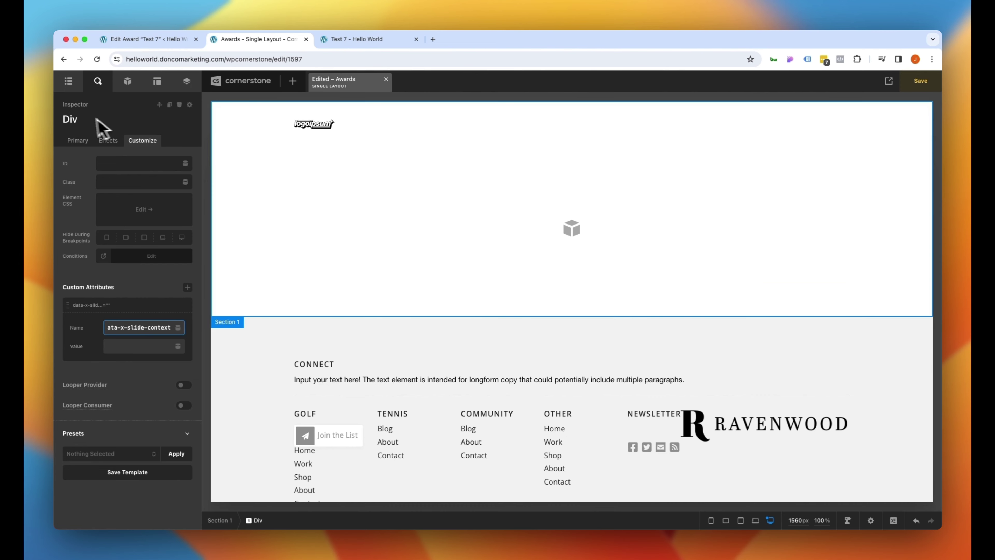
# Rename the Div to Thumbnail Gallery Slider.
pyautogui.doubleClick(69, 118)
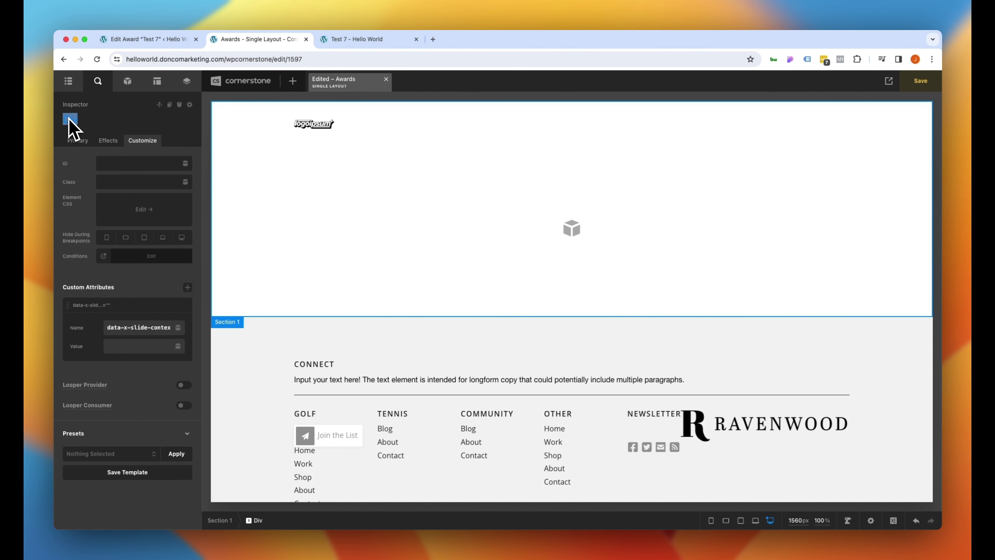
pyautogui.write('Thumbnail Gallery Slider')
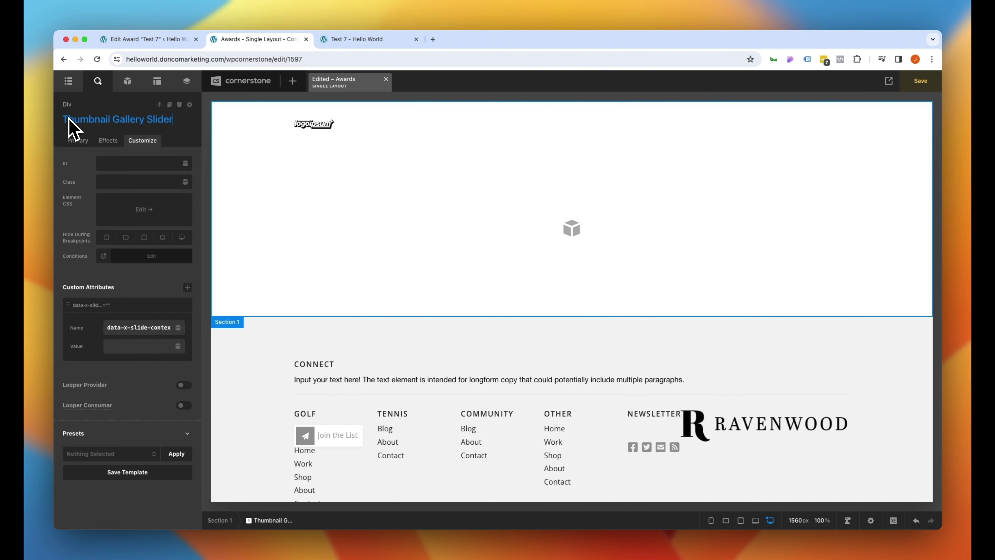
pyautogui.press('Return')
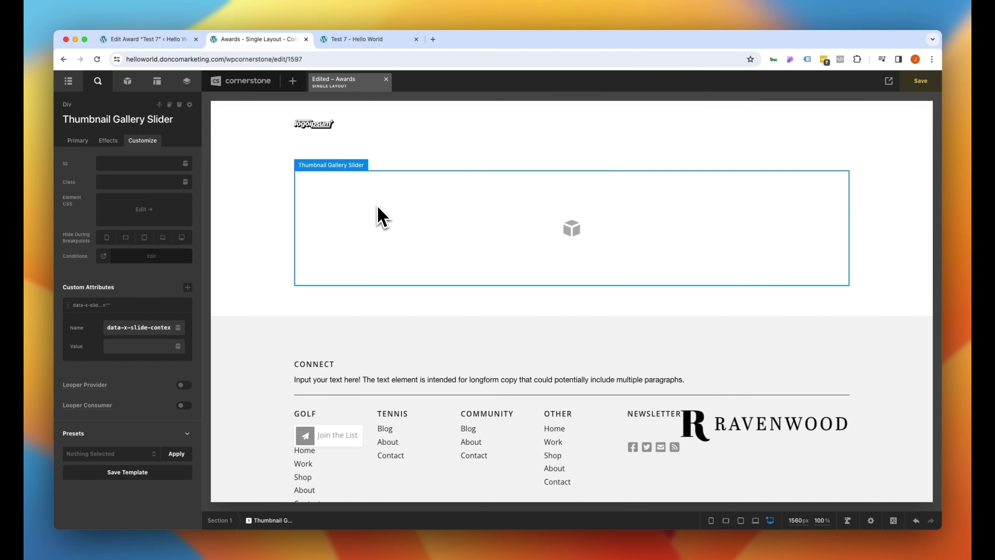
# Check the front end, then place a Slider (Stacked) element inside the Thumbnail Gallery Slider Div.
pyautogui.click(357, 39)
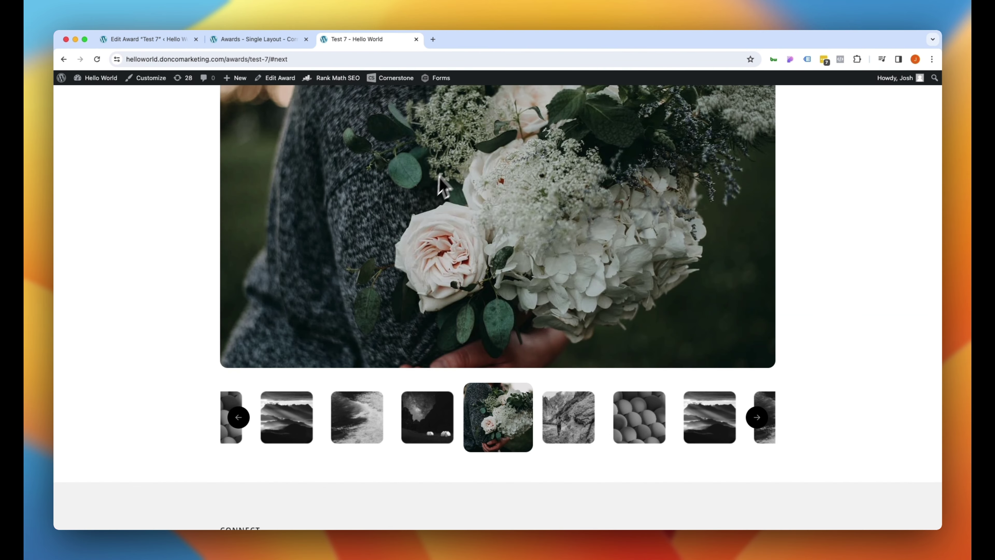
pyautogui.scroll(1, 408, 194)
pyautogui.click(271, 39)
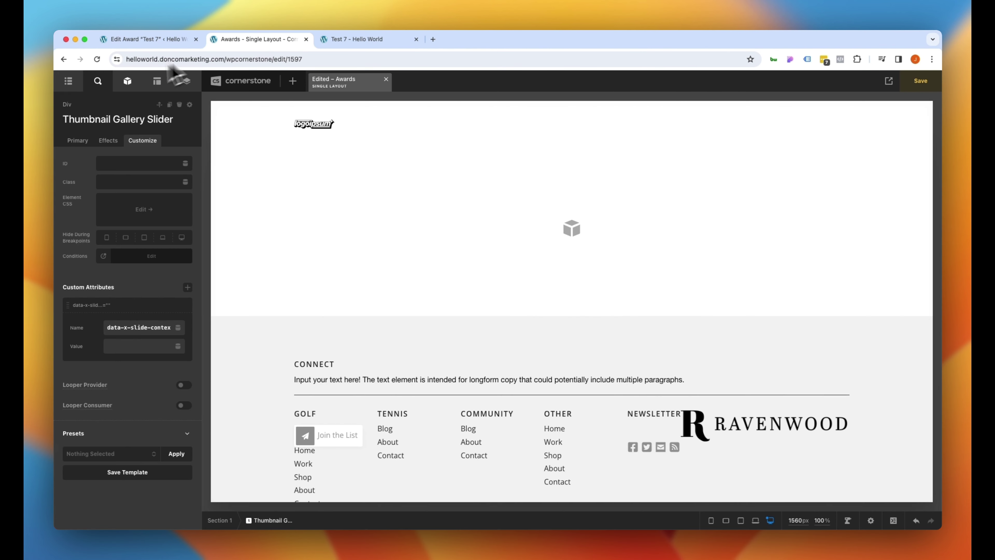
pyautogui.click(128, 82)
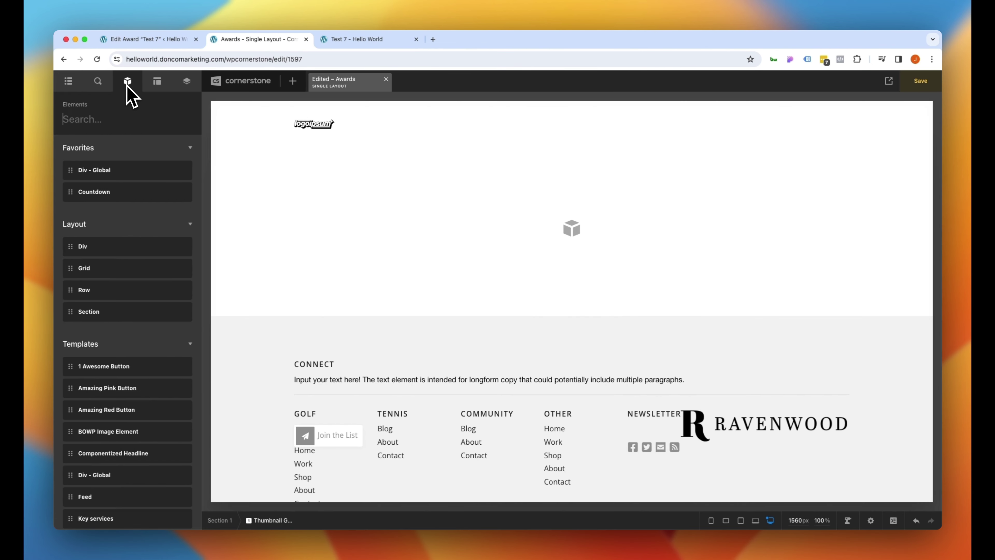
pyautogui.write('slider')
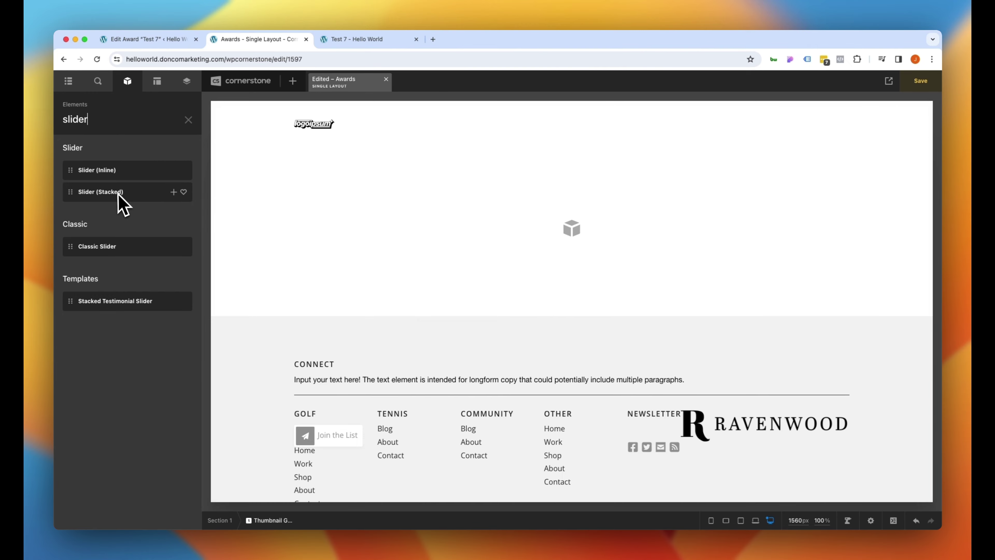
pyautogui.moveTo(119, 196)
pyautogui.mouseDown()
pyautogui.moveTo(288, 271)
pyautogui.moveTo(369, 216)
pyautogui.mouseUp()
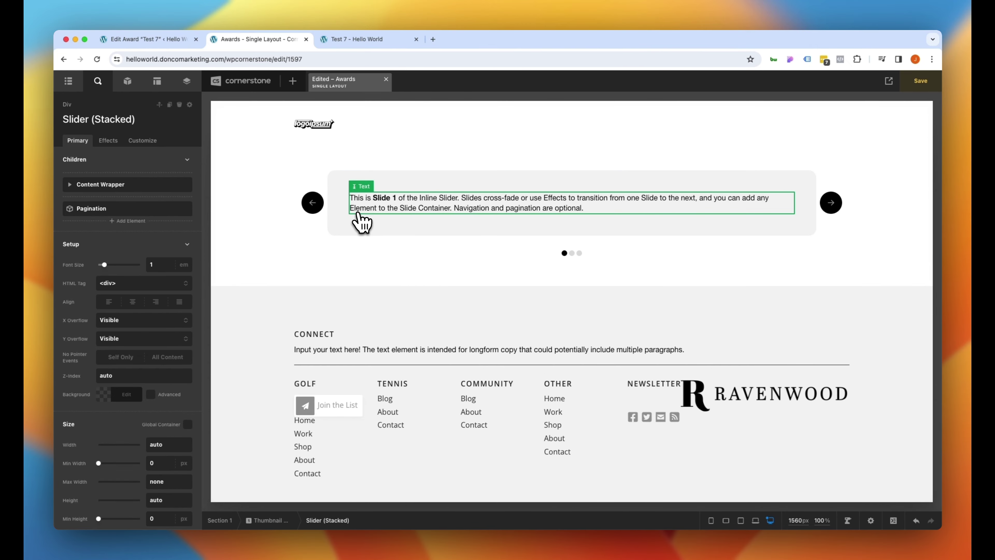
# Delete the slider's Slide Navigation arrows and its Pagination dots.
pyautogui.click(327, 232)
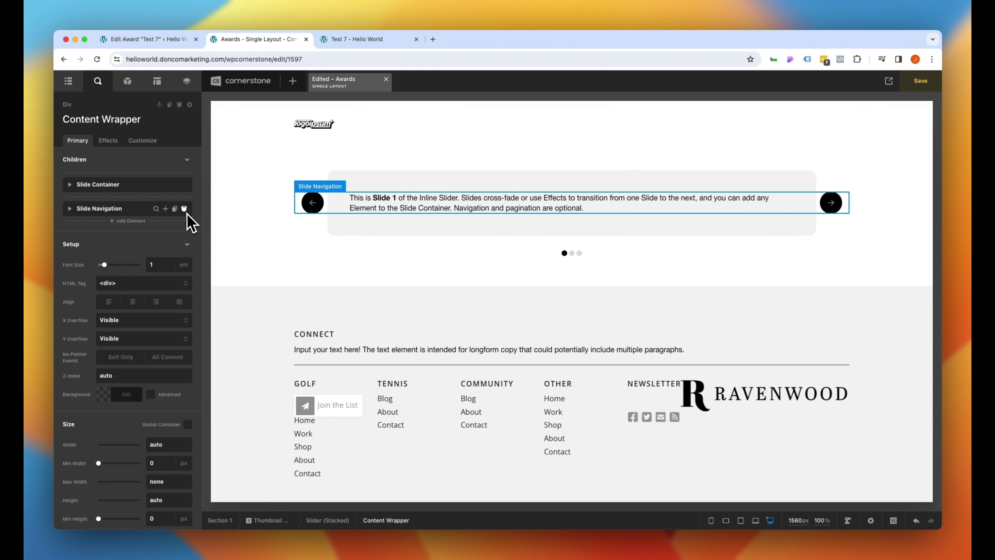
pyautogui.click(187, 208)
pyautogui.click(532, 256)
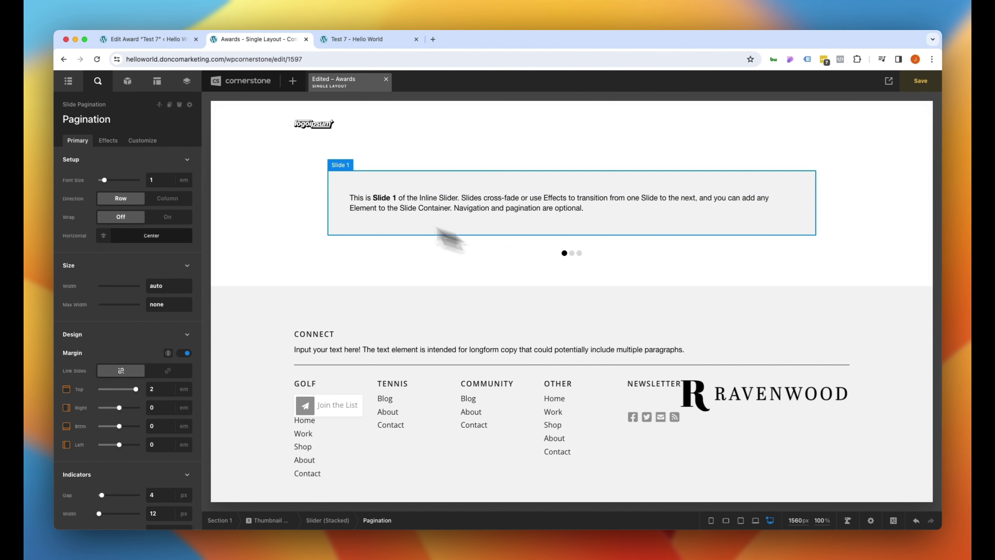
pyautogui.click(180, 105)
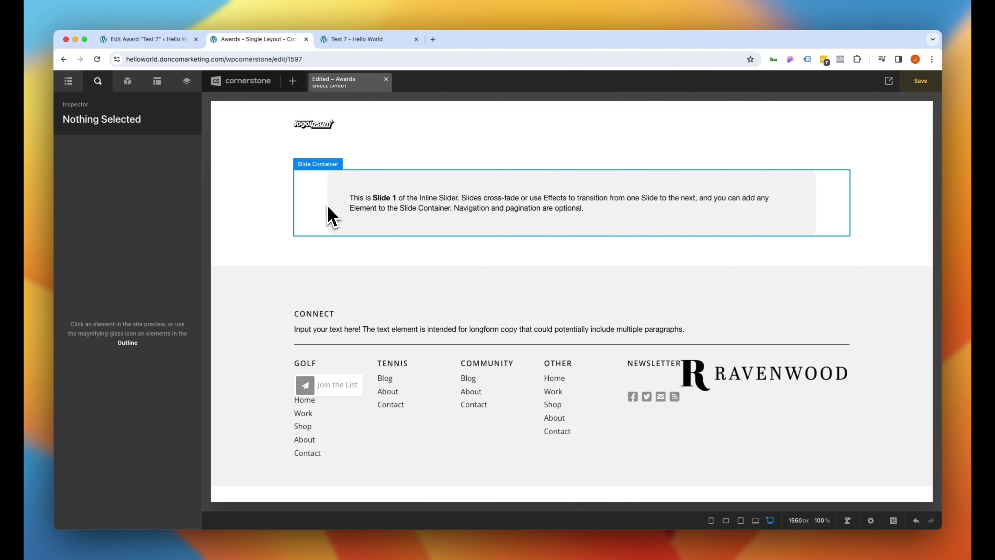
# Uncheck Global Container so the Slide Container spans 100% width.
pyautogui.click(322, 215)
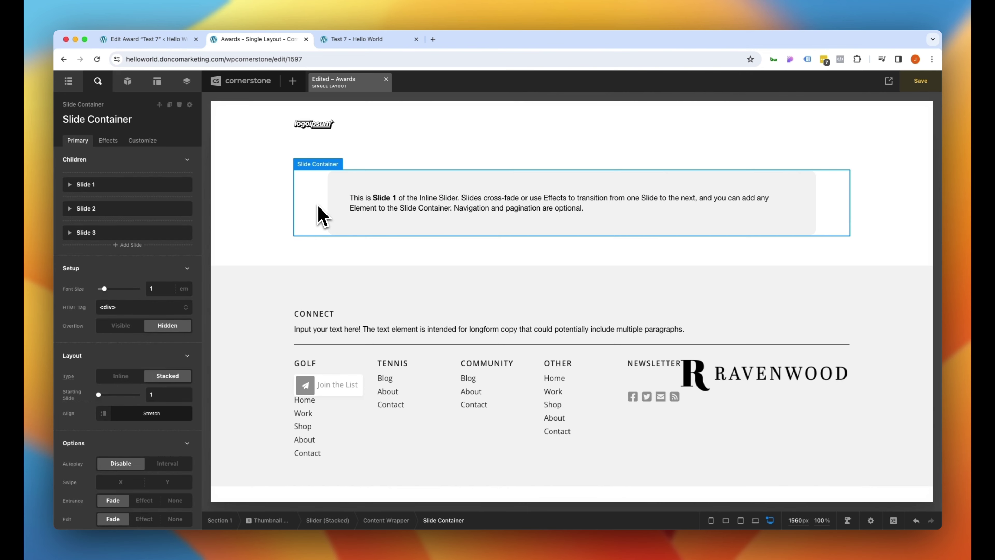
pyautogui.scroll(-3, 151, 216)
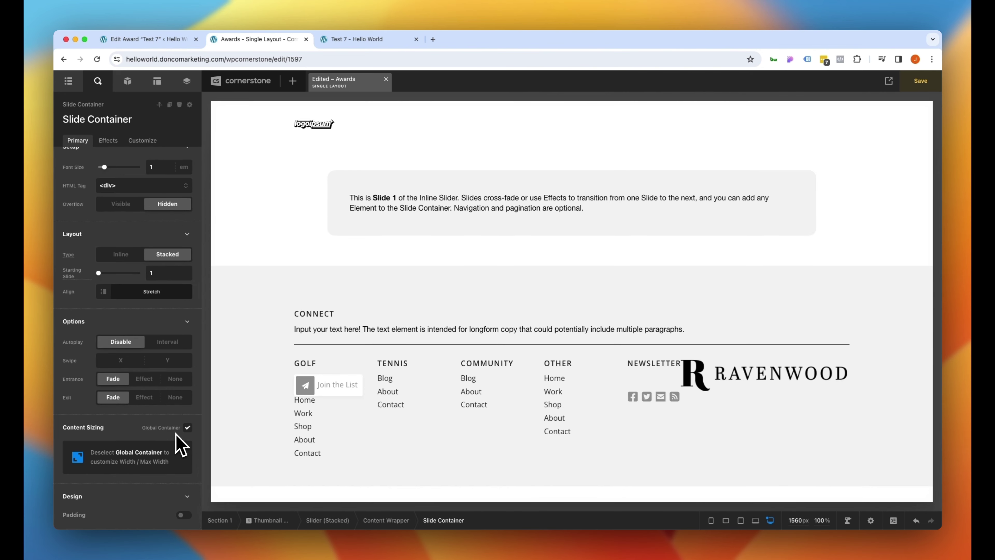
pyautogui.click(188, 428)
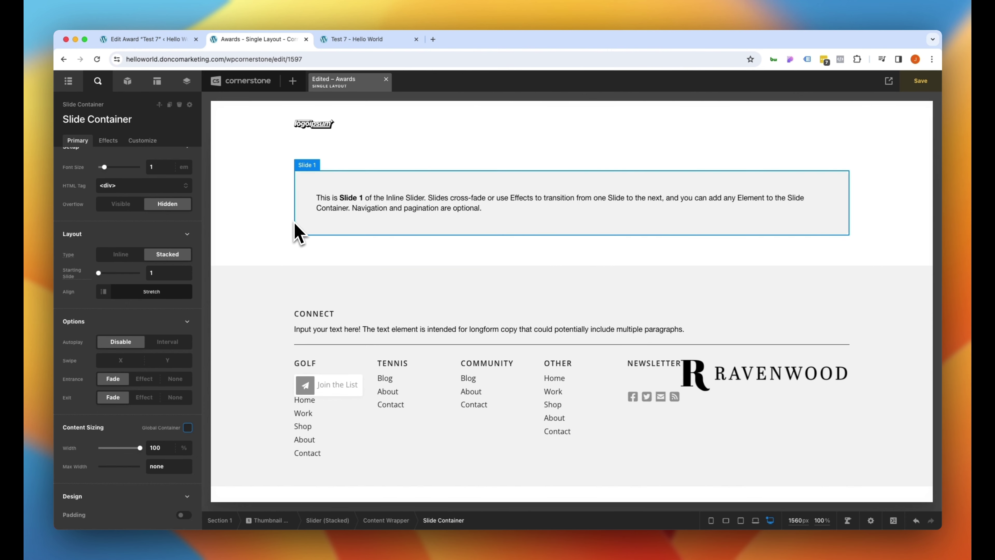
# Delete Slide 2 and Slide 3, leaving only Slide 1.
pyautogui.scroll(3, 162, 220)
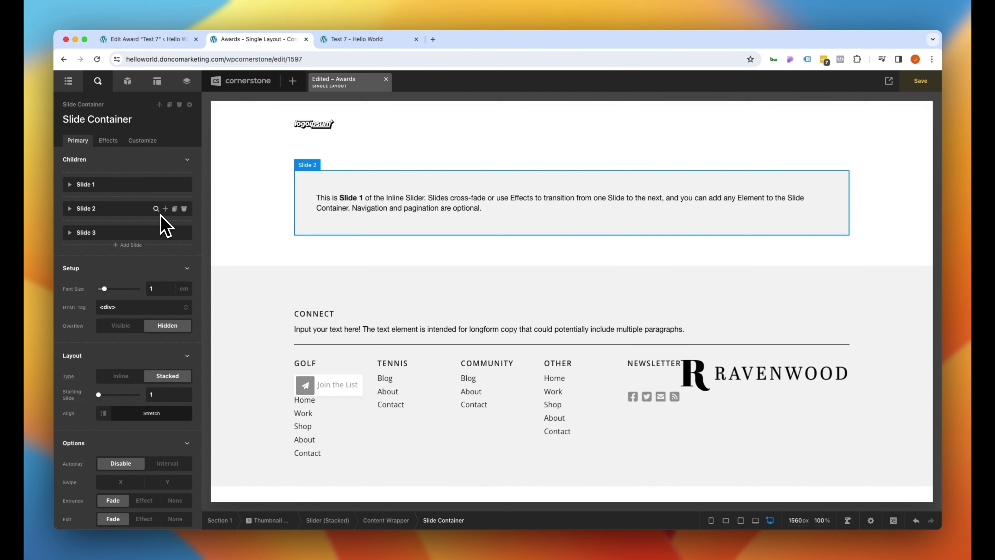
pyautogui.click(184, 209)
pyautogui.click(184, 209)
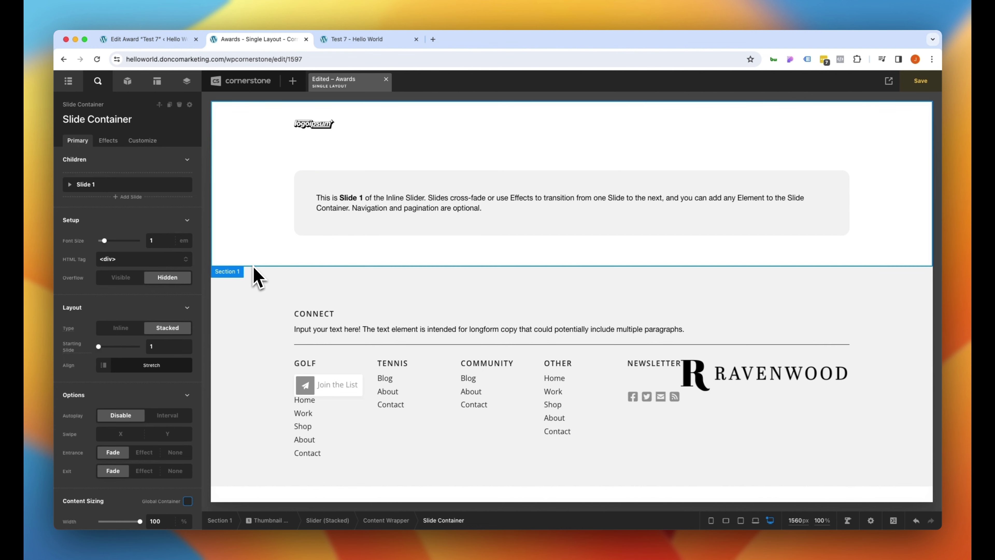
# Delete the sample text from Slide 1 so the slide is empty.
pyautogui.click(322, 196)
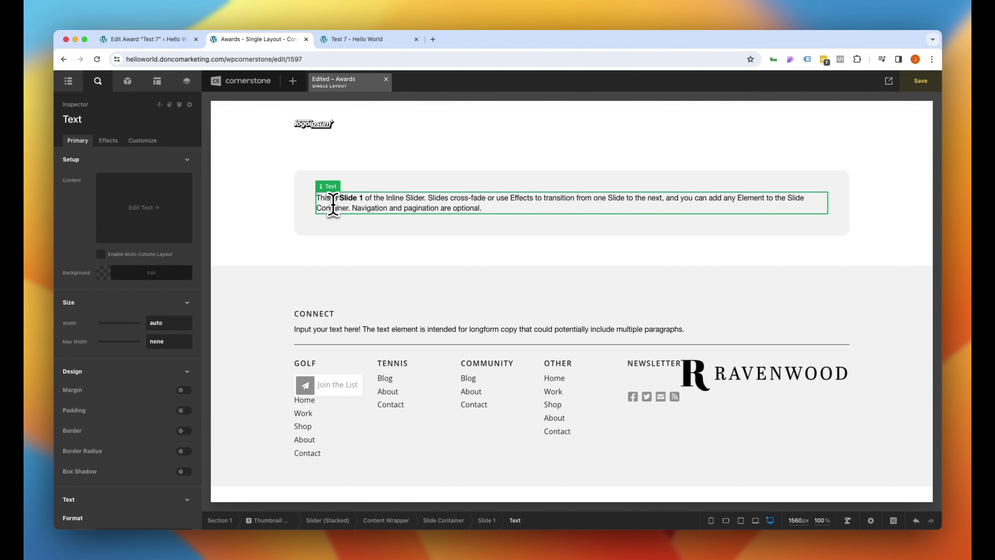
pyautogui.click(179, 104)
pyautogui.click(348, 243)
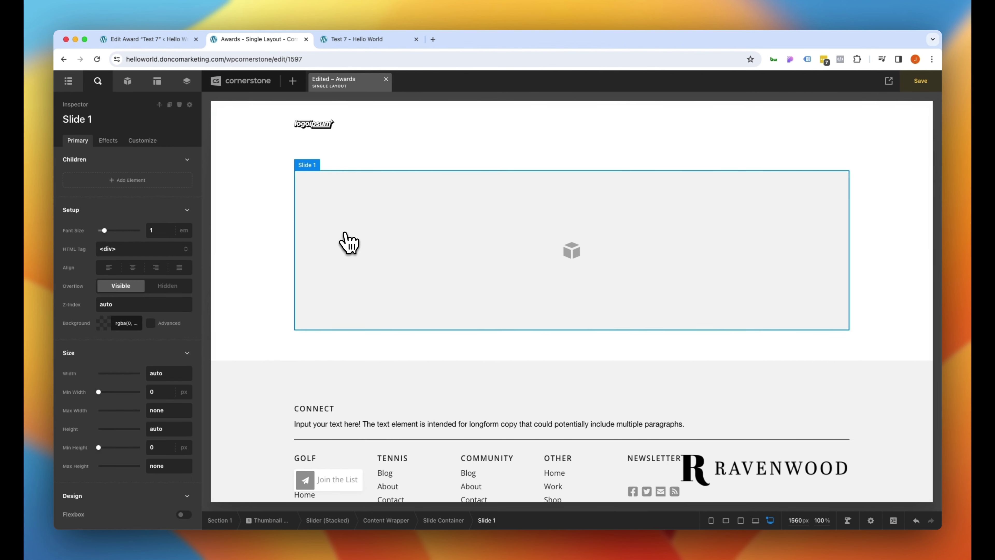
# Make the Slider (Stacked) a looper provider using Dynamic Content.
pyautogui.click(328, 522)
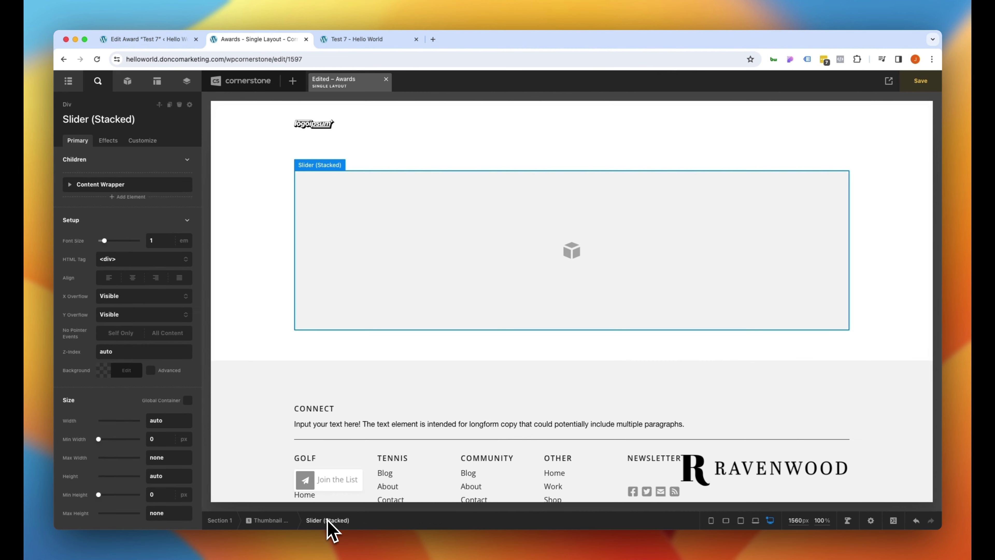
pyautogui.click(144, 142)
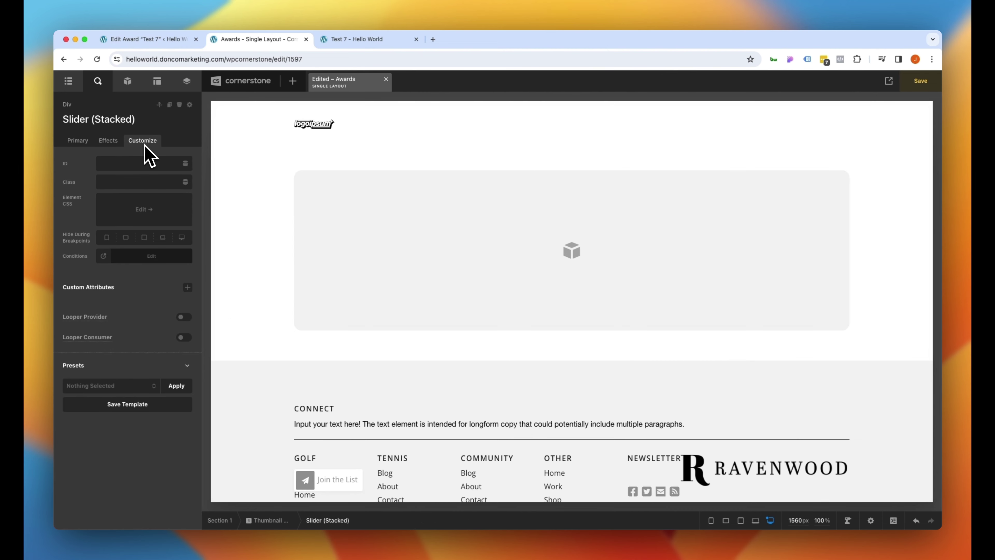
pyautogui.click(183, 316)
pyautogui.scroll(-3, 196, 298)
pyautogui.click(200, 283)
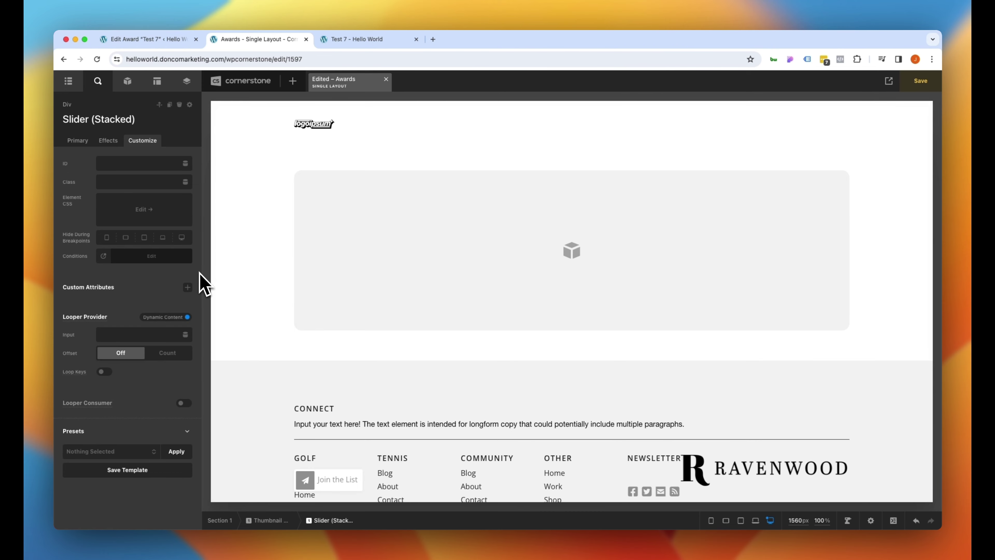
# Set the loop input to the ACF post field Gallery (awards_gallery).
pyautogui.click(185, 335)
pyautogui.write('acf')
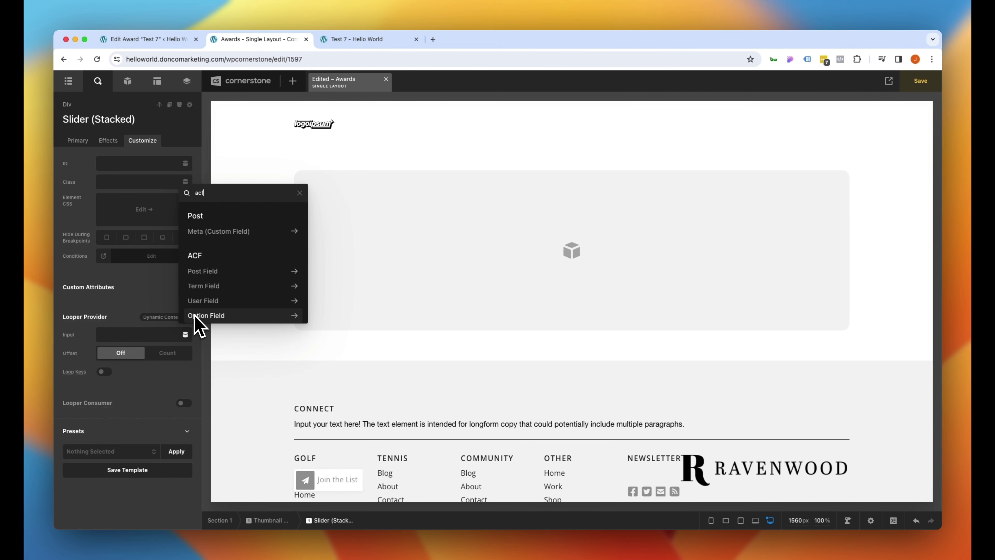
pyautogui.click(208, 274)
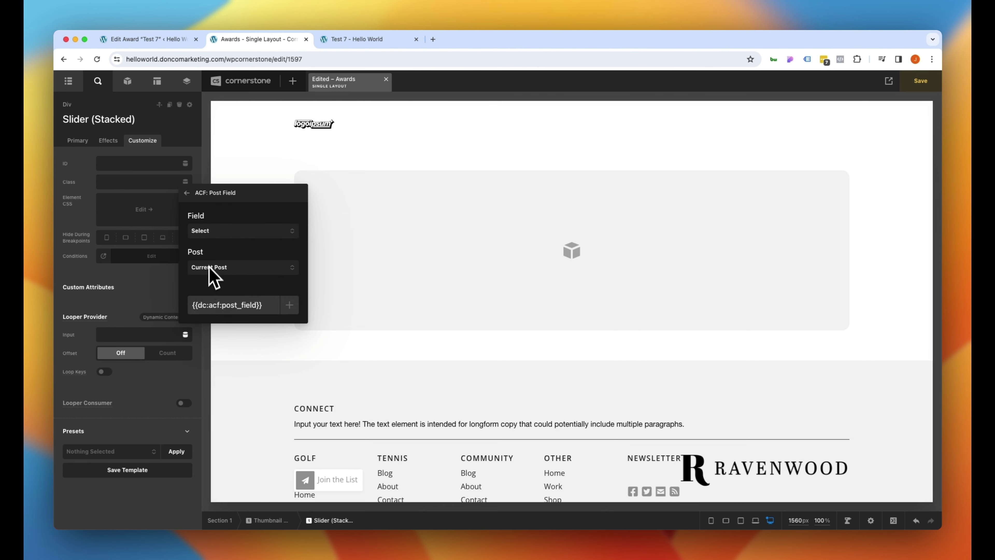
pyautogui.click(210, 237)
pyautogui.click(212, 247)
pyautogui.click(290, 305)
pyautogui.click(290, 306)
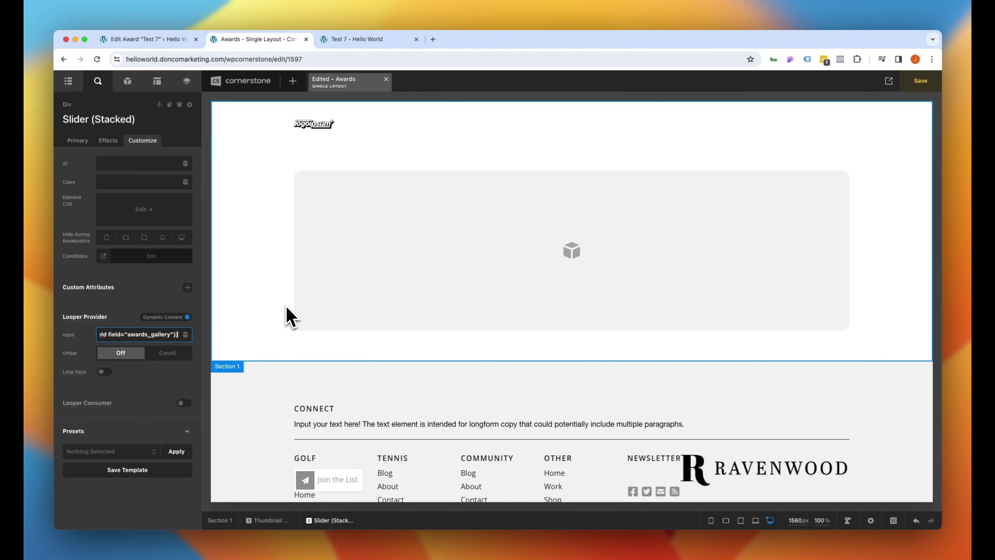
# Turn Slide 1 into a looper consumer over all items, then check the live Test 7 page.
pyautogui.click(348, 280)
pyautogui.click(142, 141)
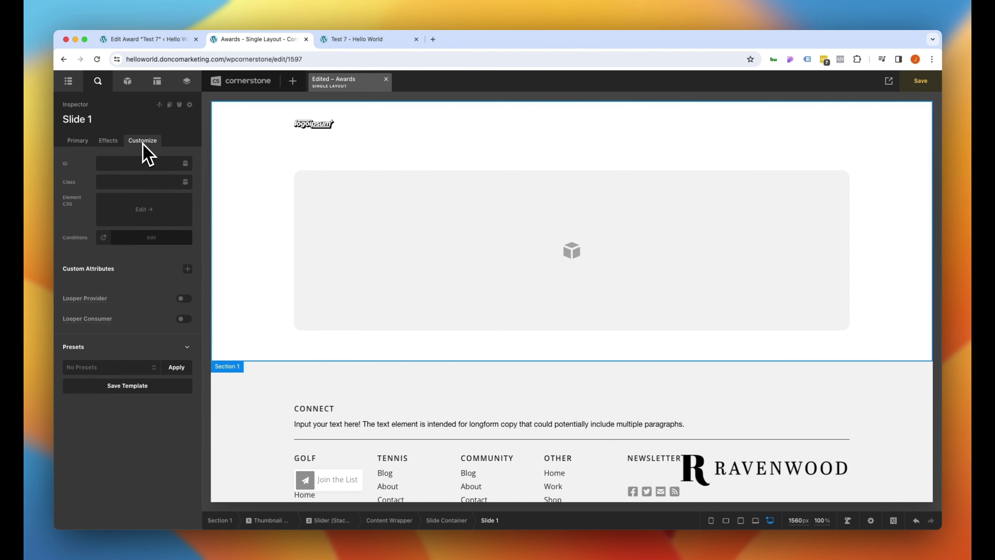
pyautogui.click(184, 318)
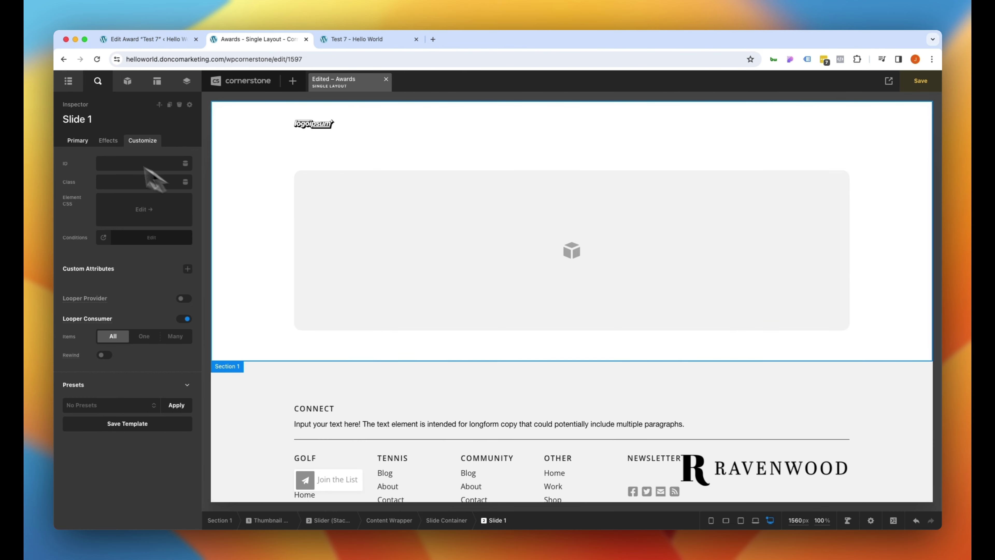
pyautogui.click(80, 143)
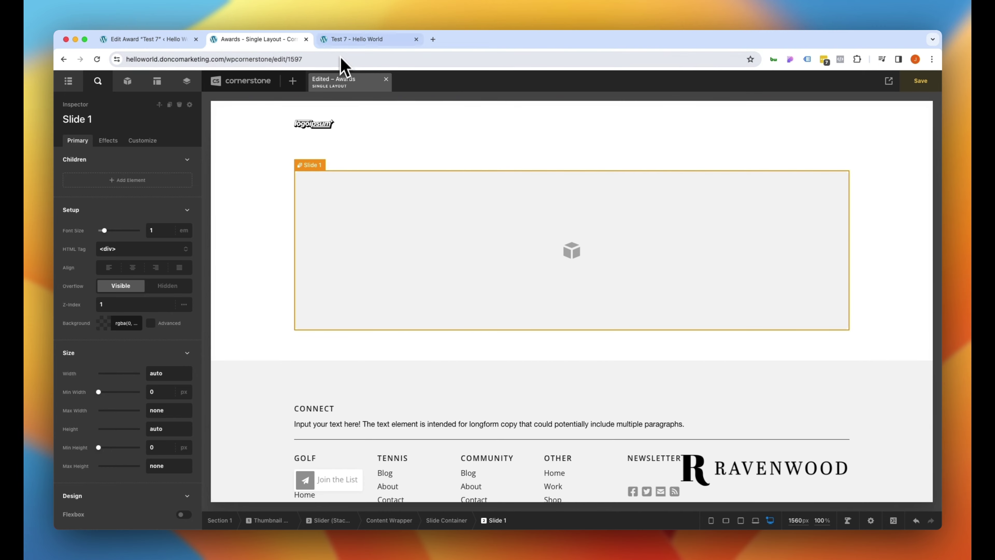
pyautogui.click(345, 39)
pyautogui.scroll(1, 350, 227)
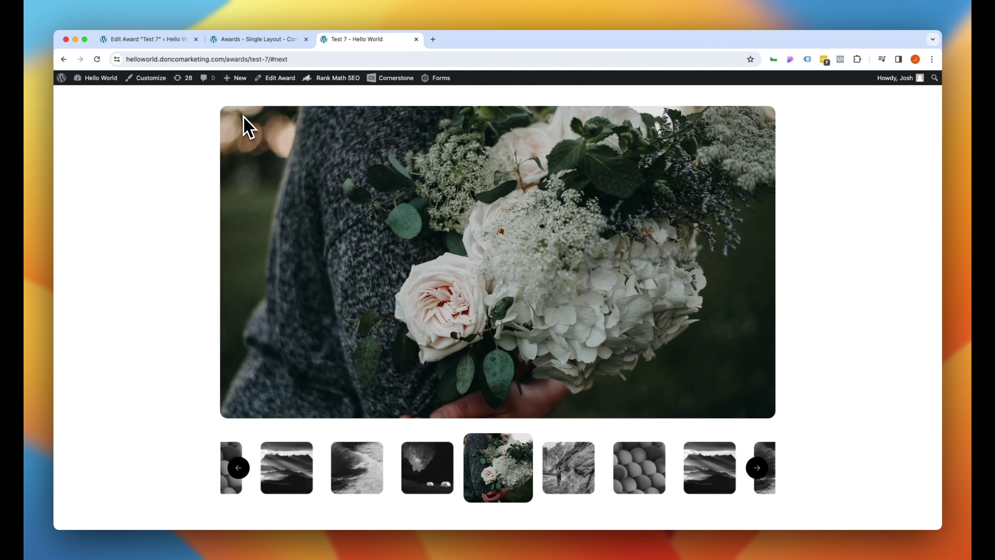
# Enable advanced background layers on Slide 1 with an image as the lower layer.
pyautogui.click(240, 42)
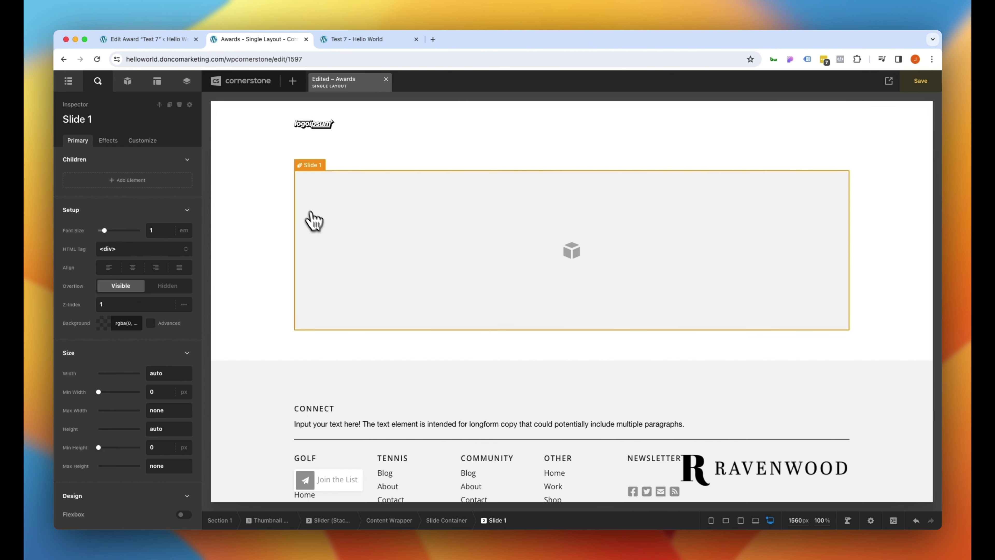
pyautogui.click(160, 448)
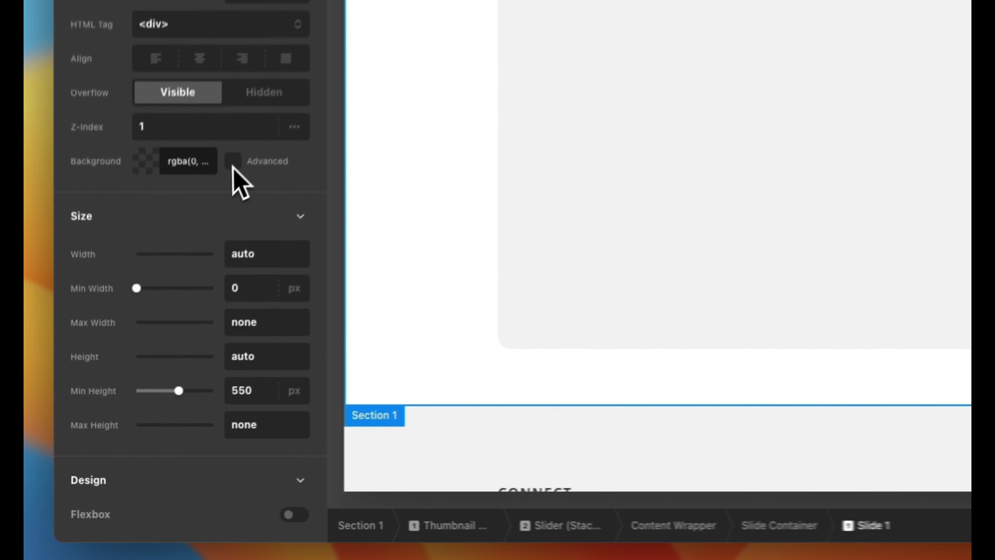
pyautogui.click(150, 323)
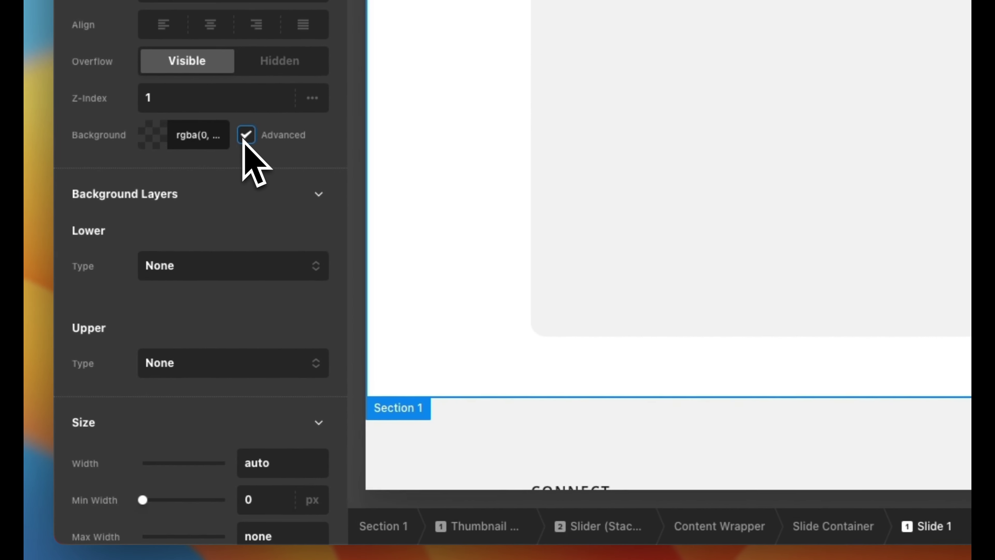
pyautogui.click(193, 266)
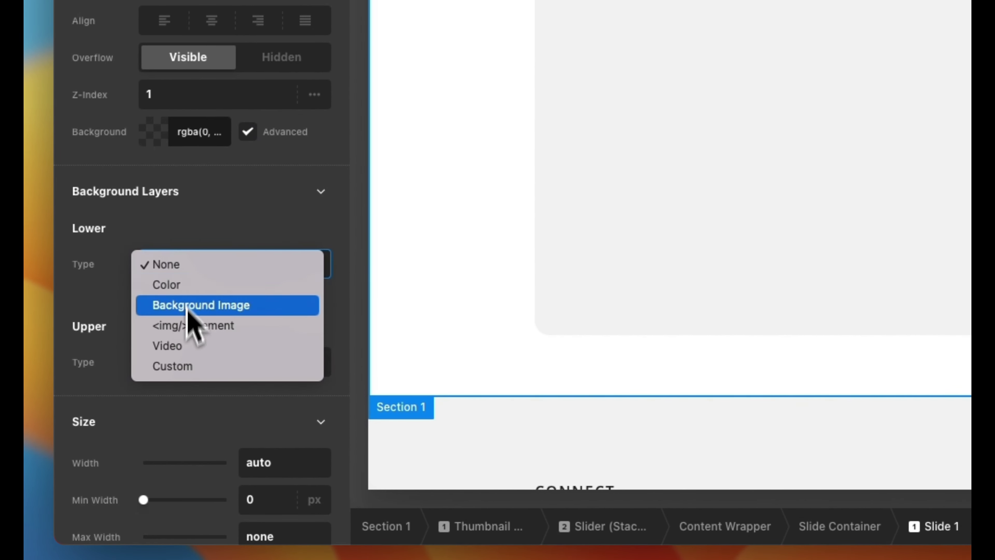
pyautogui.click(190, 326)
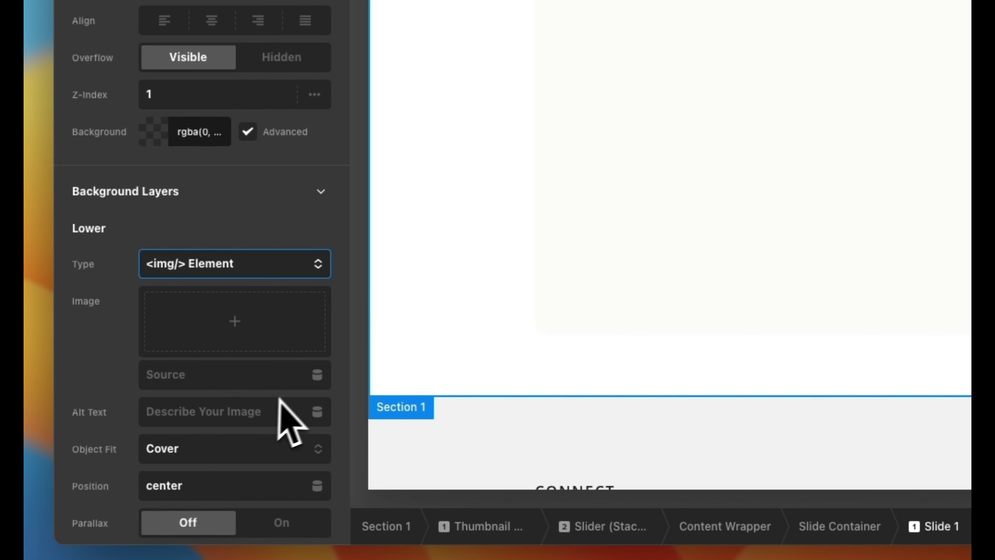
# Source the background image from {{dc:looper:item}} and cross-check the award's gallery in admin.
pyautogui.click(317, 375)
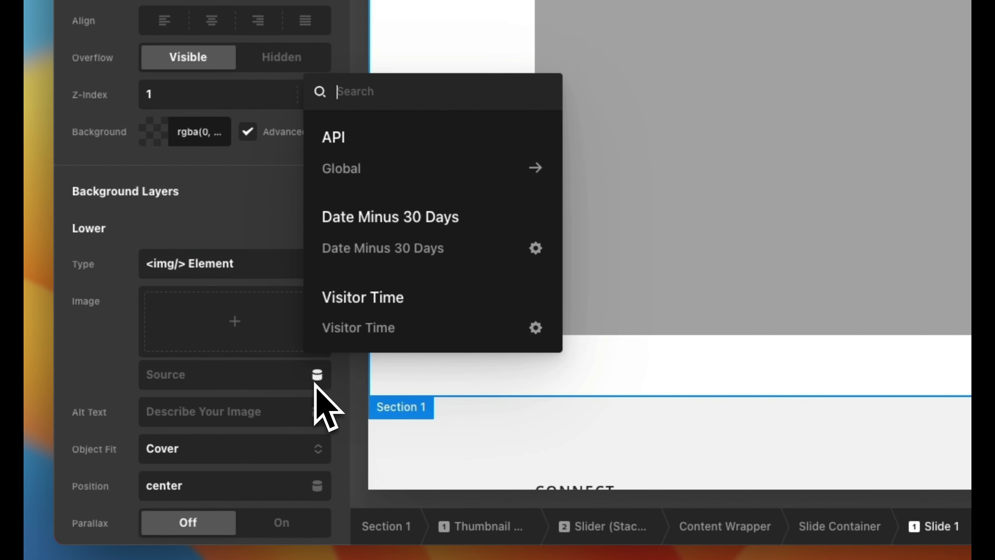
pyautogui.write('looper')
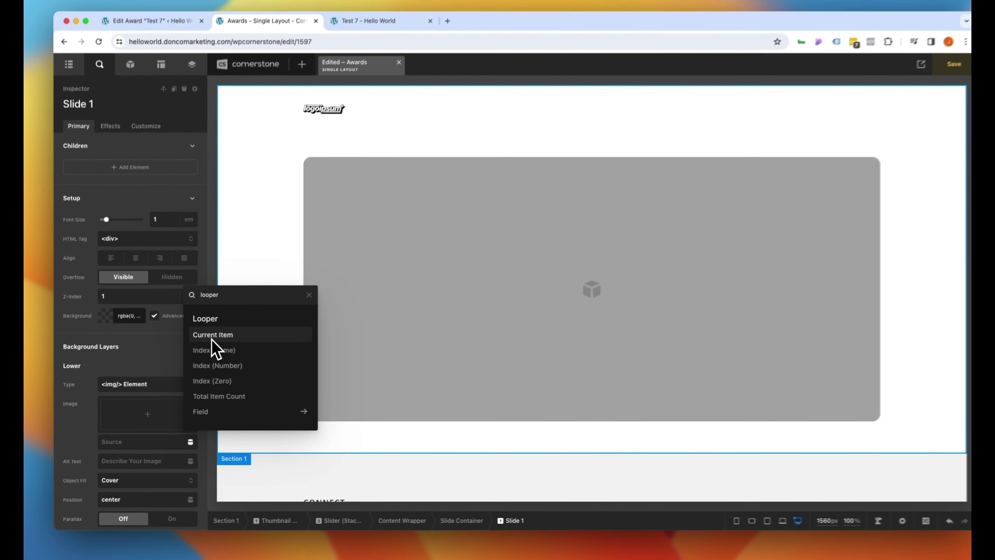
pyautogui.click(361, 169)
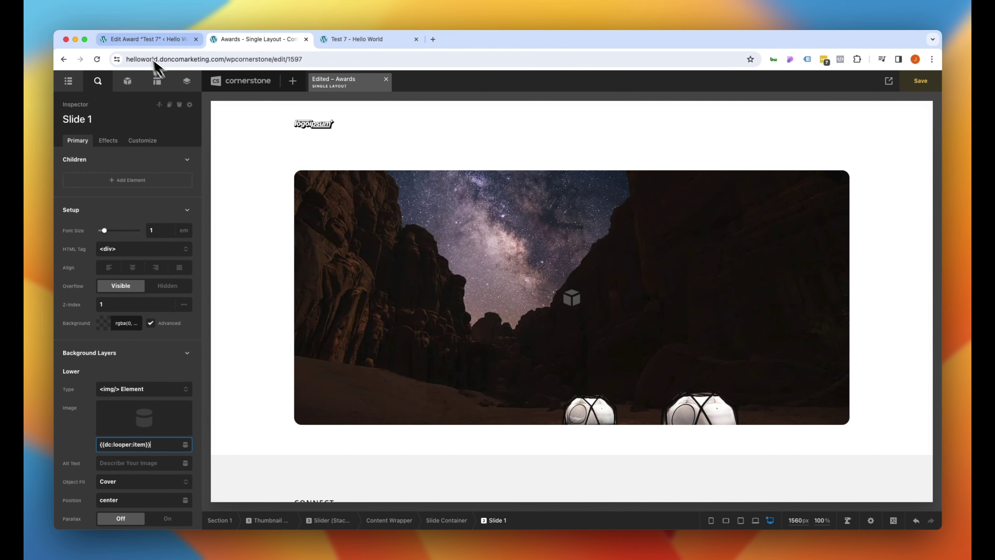
pyautogui.click(145, 40)
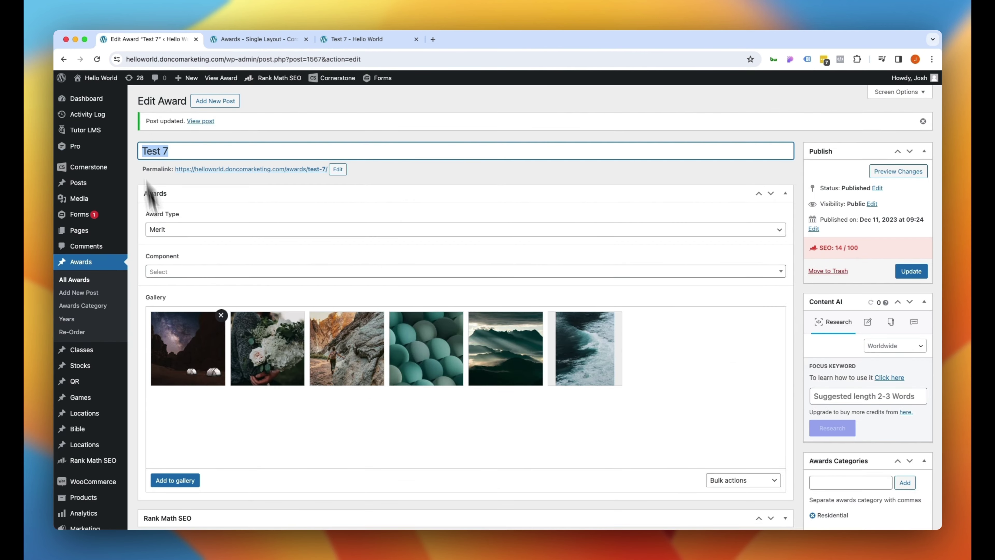
pyautogui.click(271, 38)
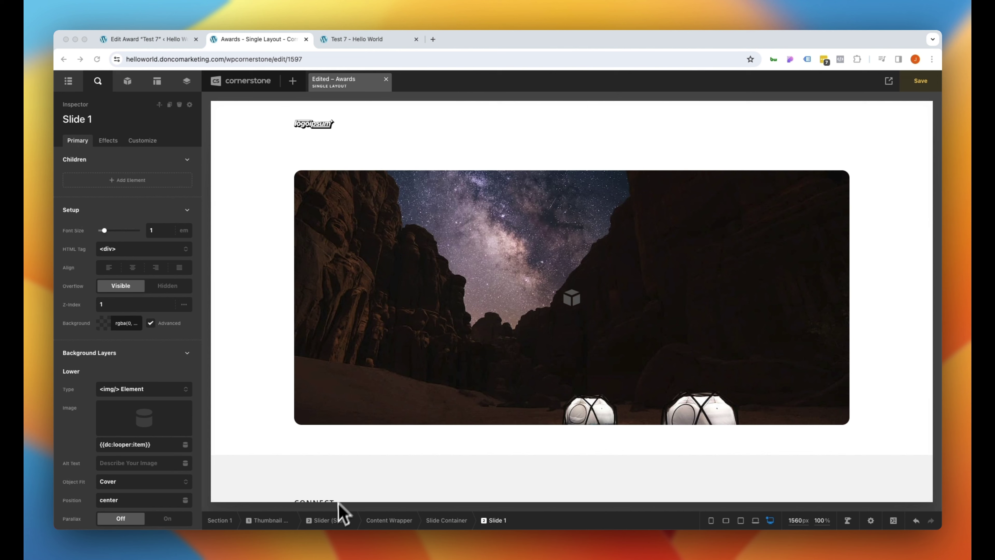
# Give the Slider (Stacked) a 2em bottom margin and save the Awards layout.
pyautogui.click(330, 520)
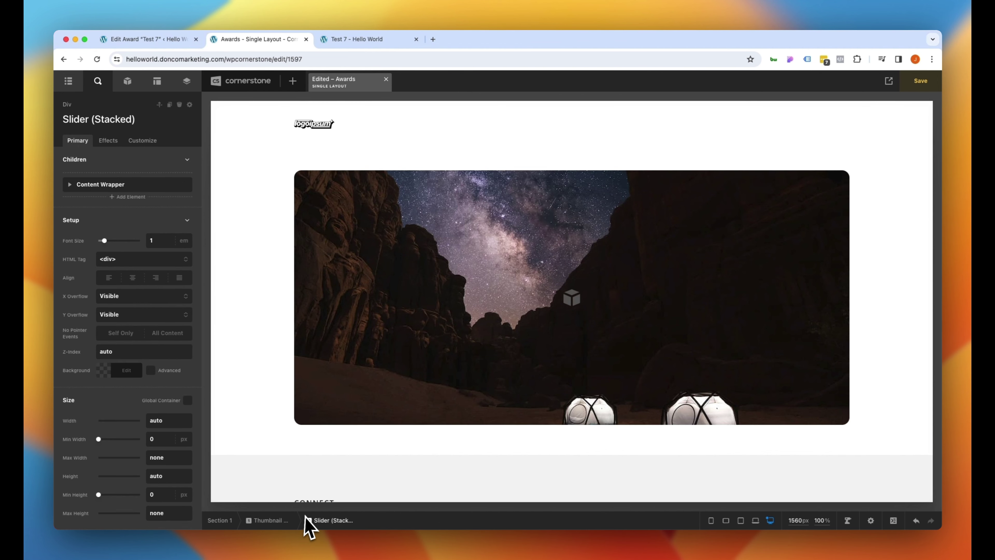
pyautogui.scroll(-10, 138, 396)
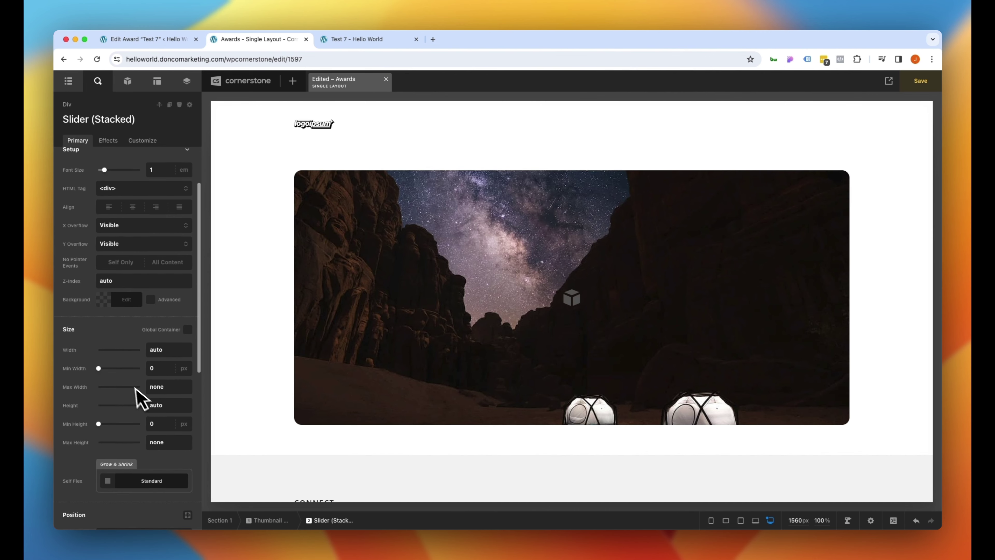
pyautogui.click(178, 384)
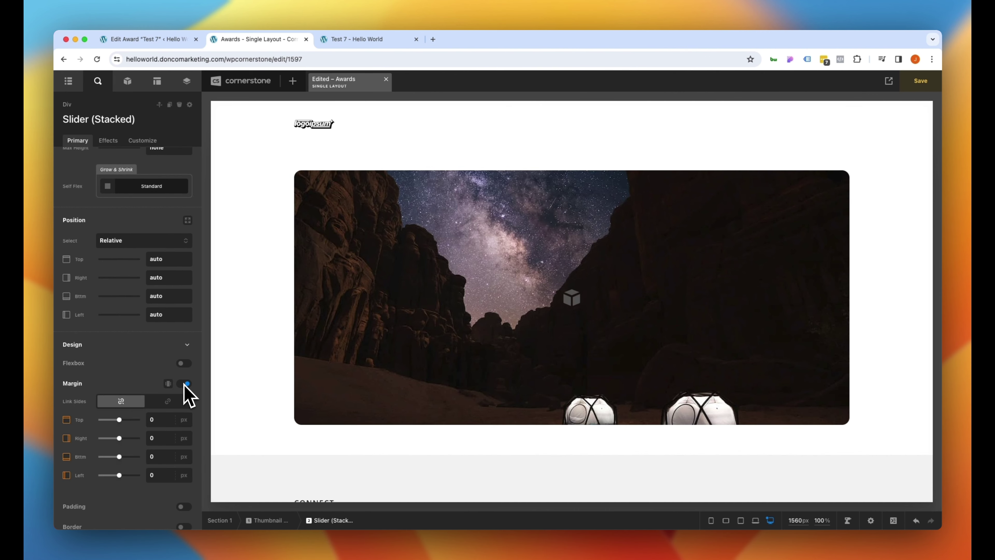
pyautogui.click(164, 457)
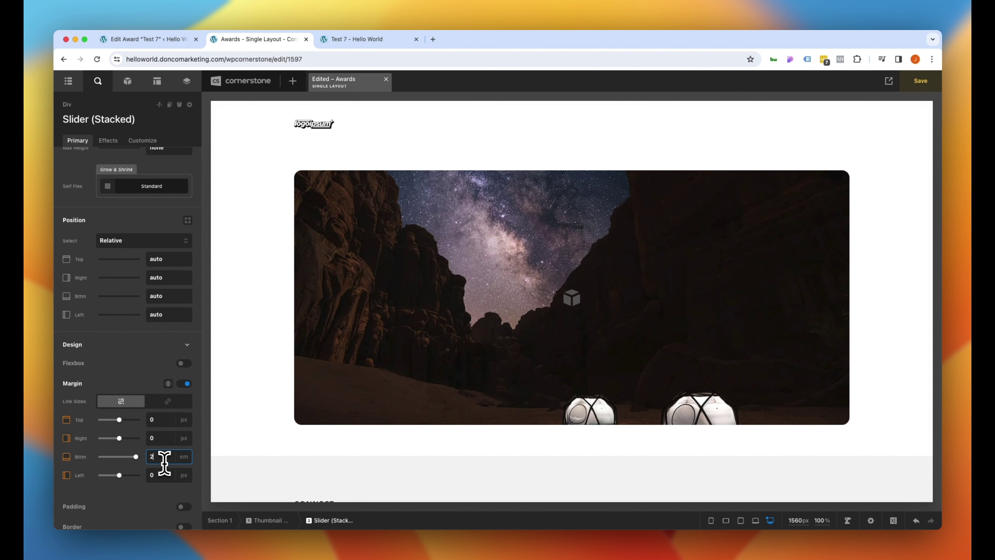
pyautogui.press('super+s')
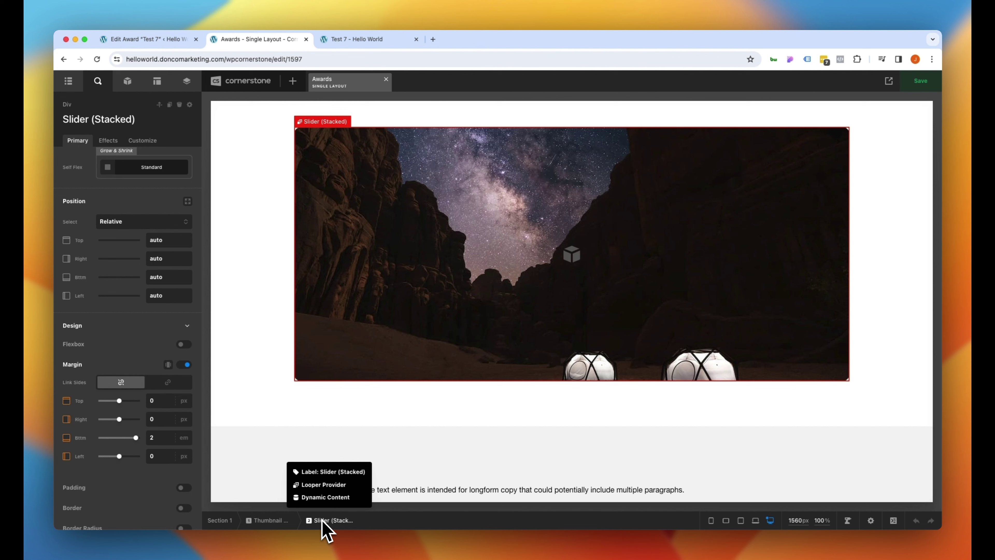
# Insert a Slider (Inline) into the Thumbnail Gallery Slider container, found by searching 'slider'.
pyautogui.click(275, 522)
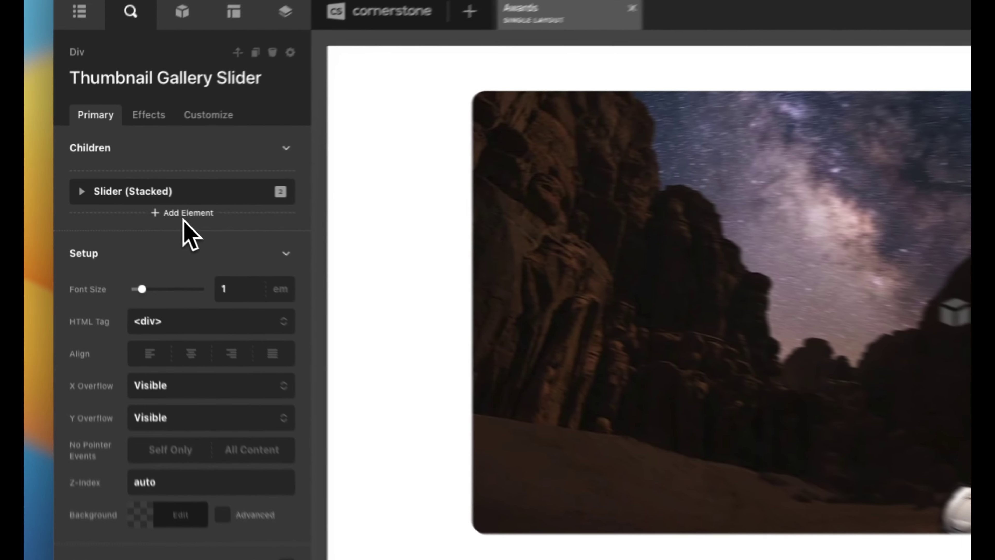
pyautogui.click(127, 197)
pyautogui.write('slider')
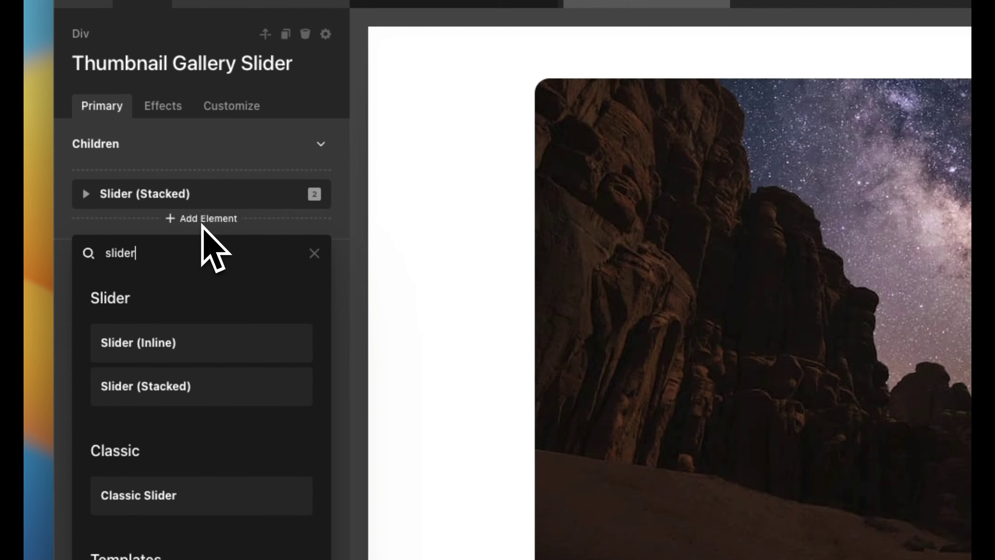
pyautogui.click(173, 333)
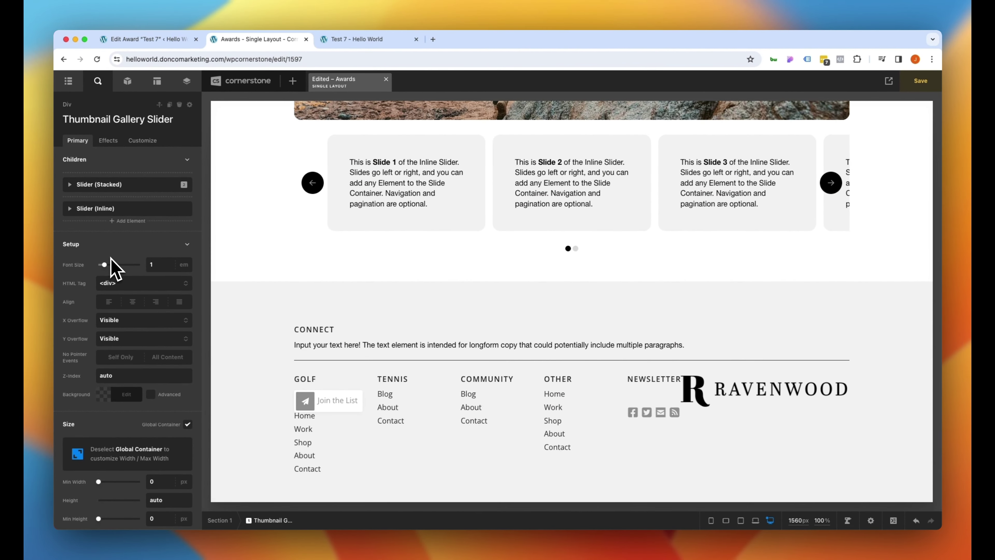
pyautogui.scroll(5, 382, 196)
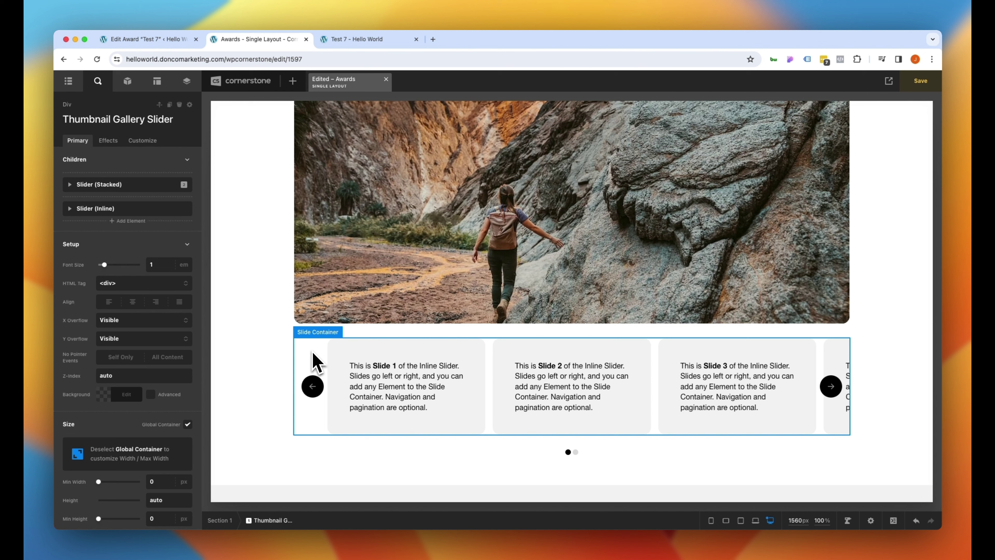
# Delete Slides 2–6 from the inline slider's Slide Container.
pyautogui.click(315, 353)
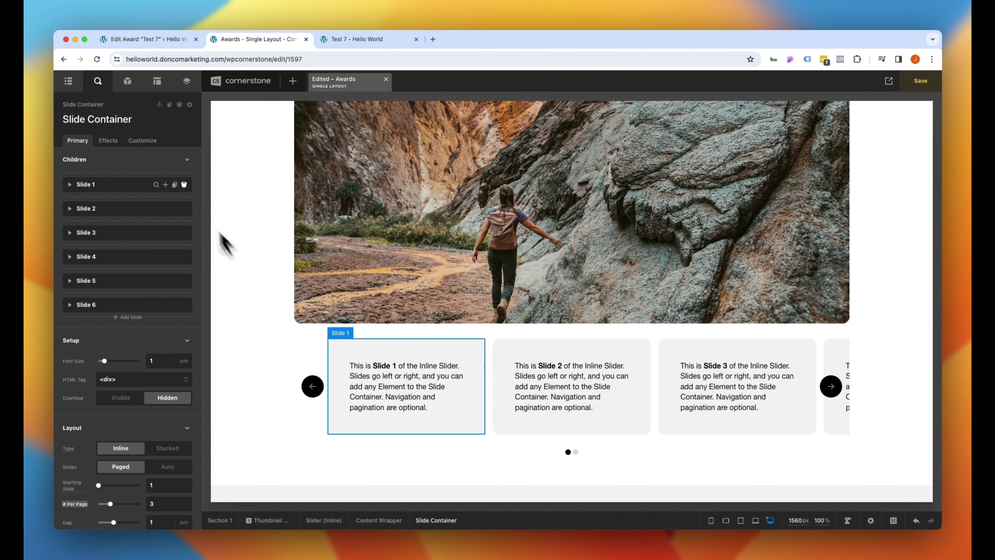
pyautogui.click(184, 209)
pyautogui.click(185, 208)
pyautogui.click(184, 208)
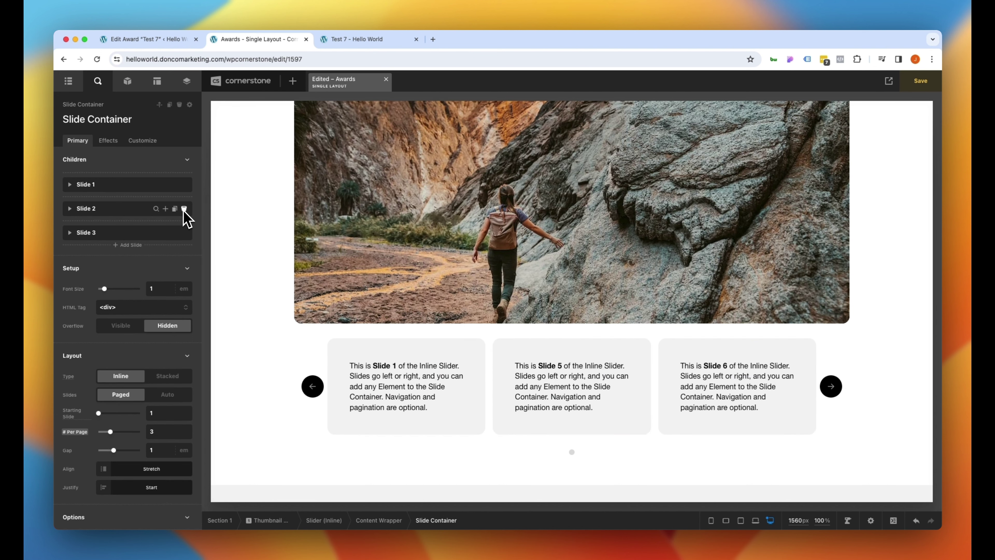
pyautogui.click(185, 208)
pyautogui.click(184, 209)
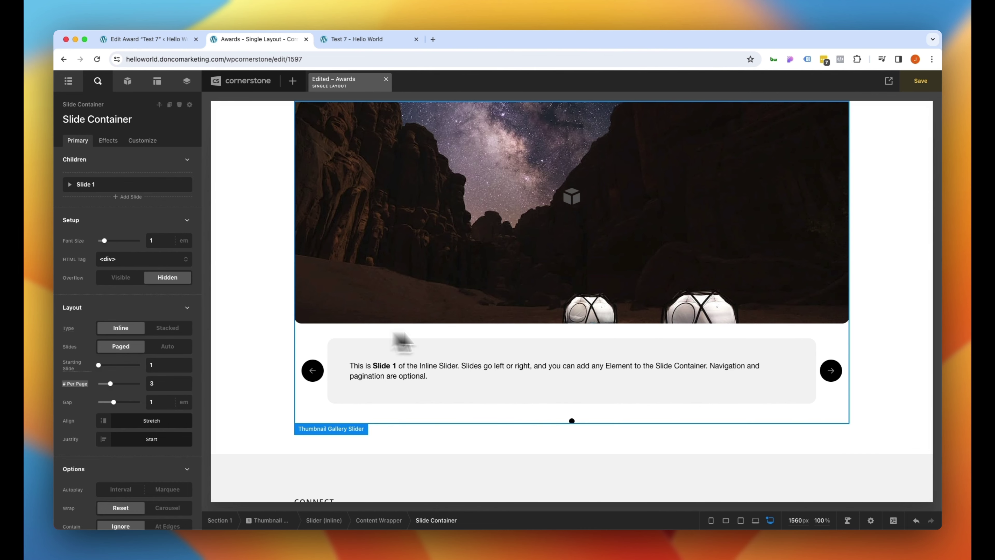
# Remove the inline slider's pagination dots and Slide 1's sample text.
pyautogui.click(571, 421)
pyautogui.click(179, 104)
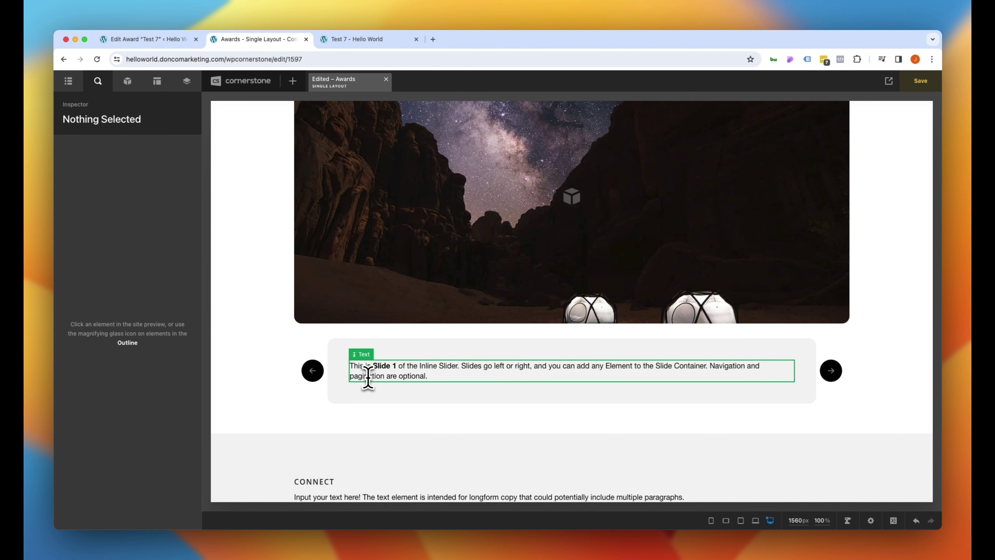
pyautogui.click(361, 370)
pyautogui.click(179, 104)
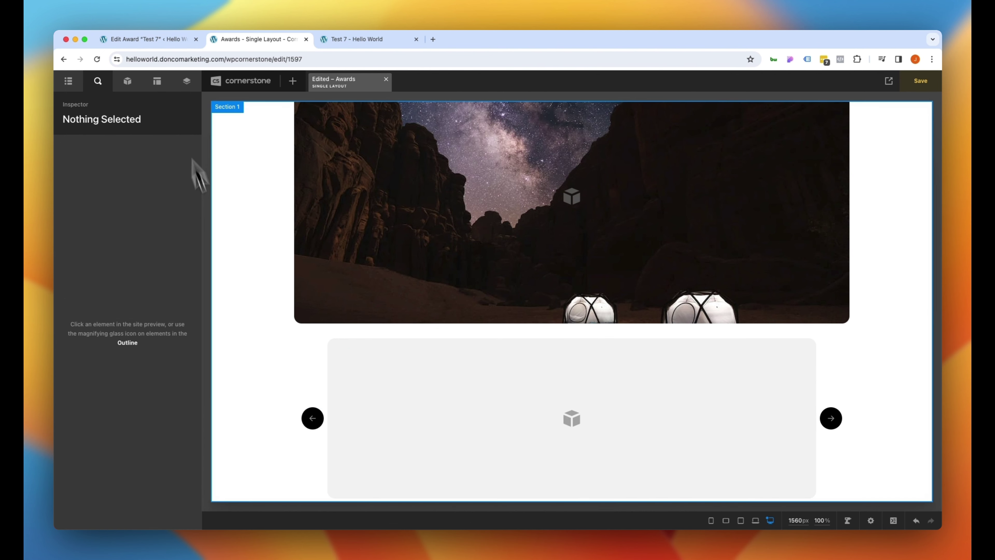
pyautogui.scroll(-2, 325, 373)
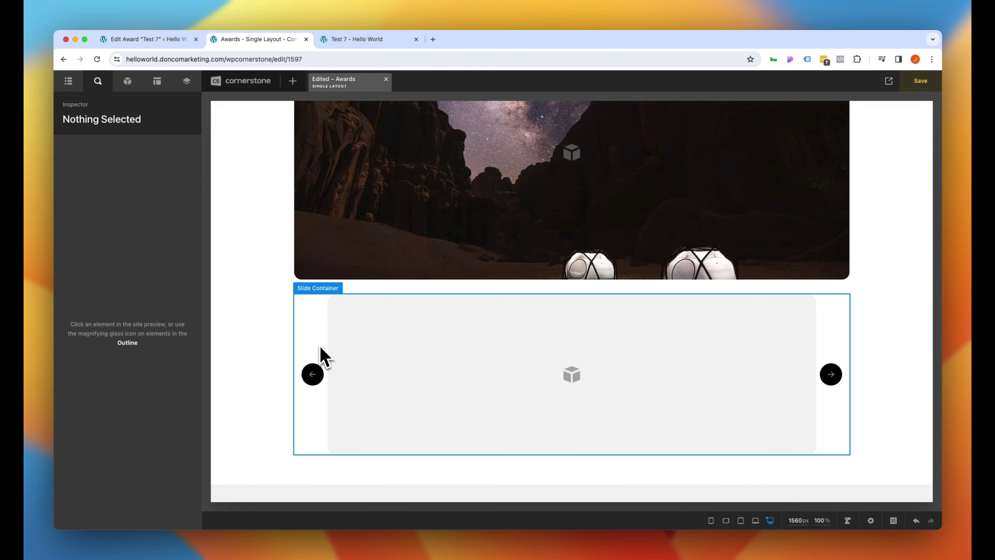
# Set the Slider (Inline)'s Looper Provider to Dynamic Content in its Customize settings.
pyautogui.click(312, 337)
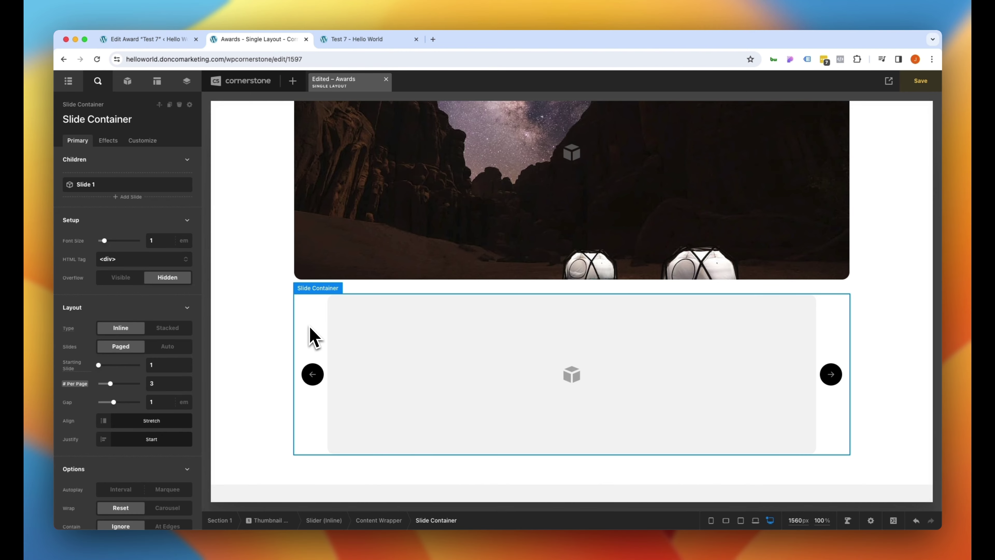
pyautogui.scroll(1, 309, 412)
pyautogui.click(317, 525)
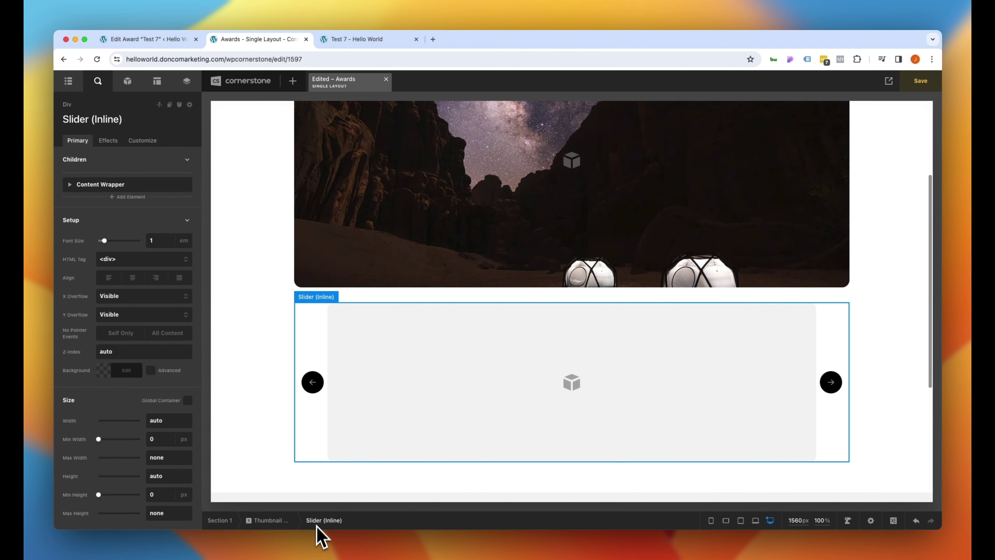
pyautogui.click(150, 141)
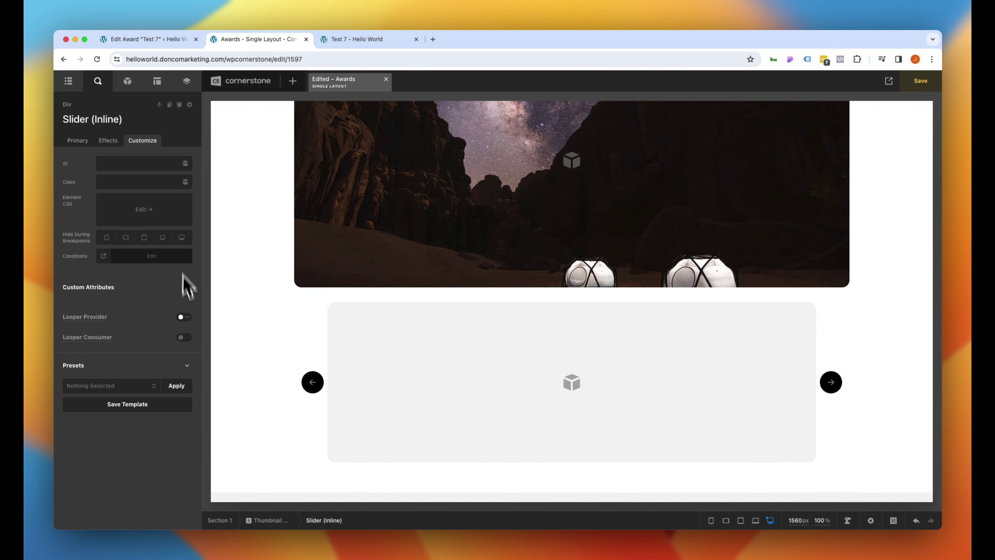
pyautogui.click(184, 317)
pyautogui.scroll(-2, 203, 282)
pyautogui.click(210, 271)
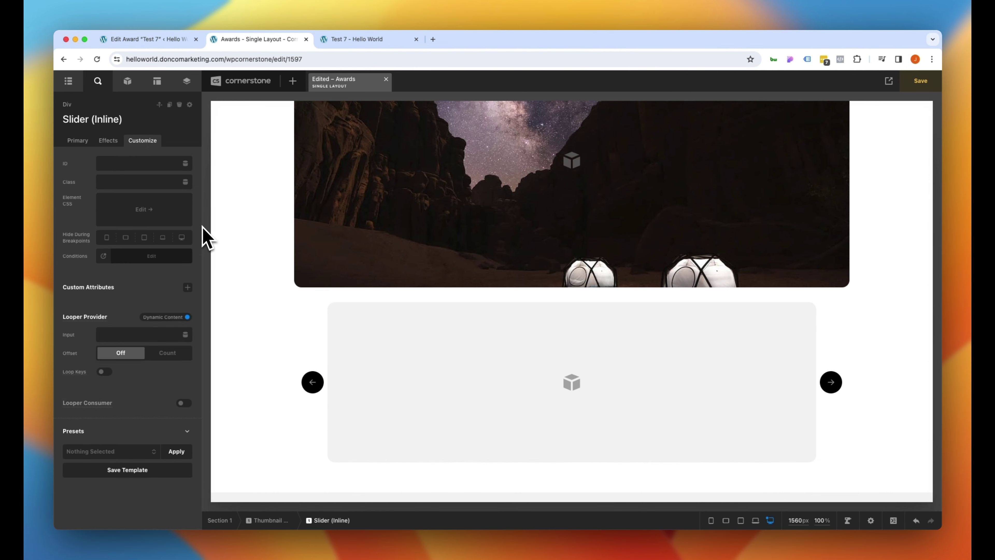
# Feed the looper the ACF Post Field 'Gallery' (awards_gallery) dynamic content tag.
pyautogui.click(185, 337)
pyautogui.scroll(-5, 213, 296)
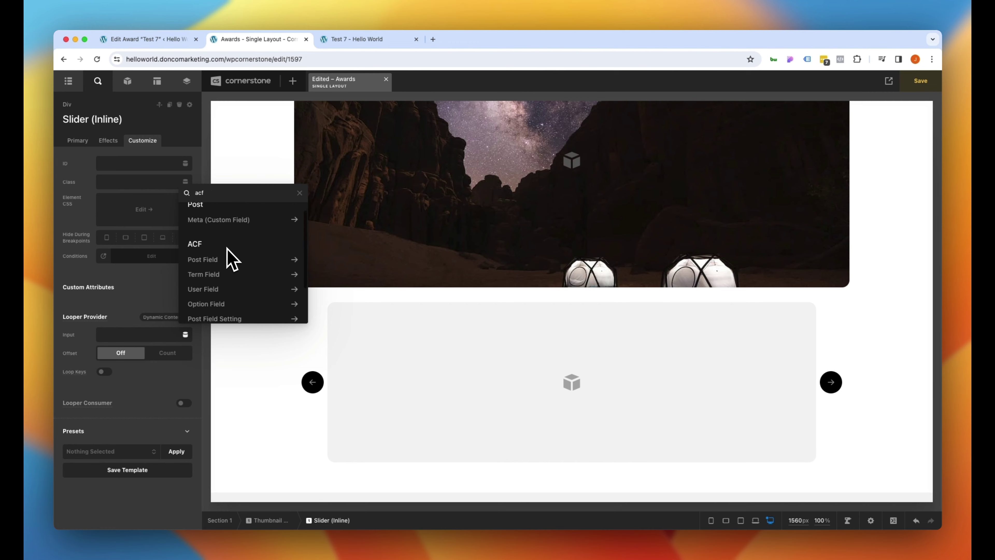
pyautogui.click(231, 258)
pyautogui.click(217, 235)
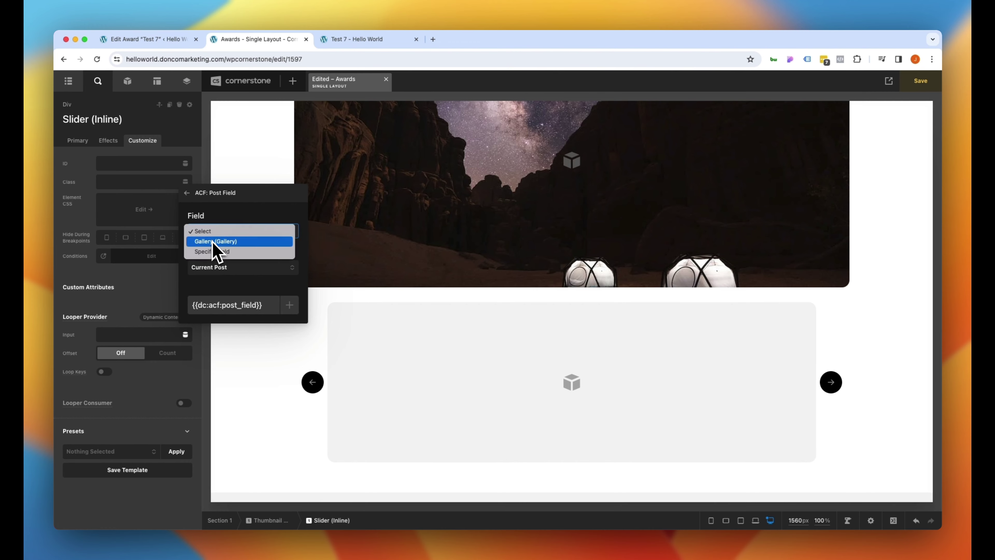
pyautogui.click(215, 242)
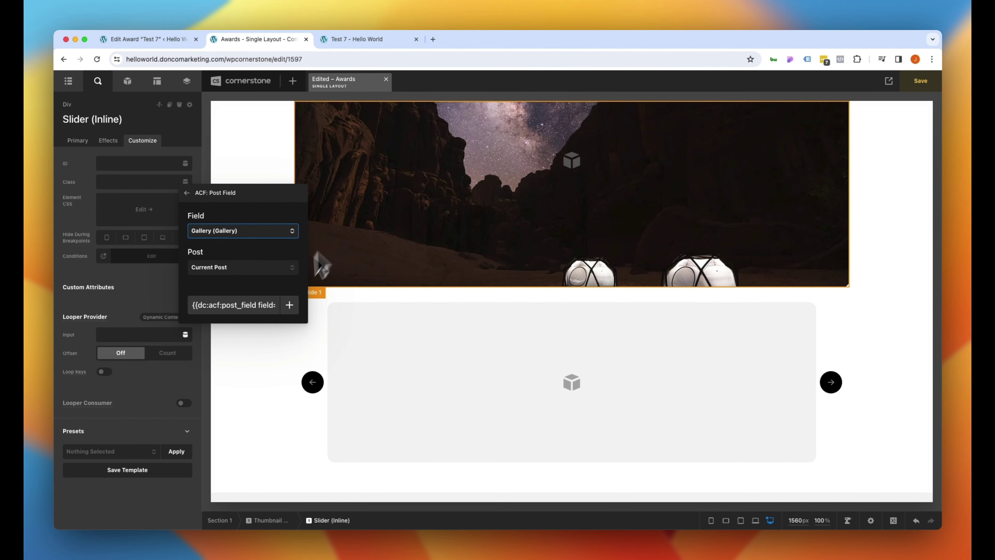
pyautogui.click(289, 305)
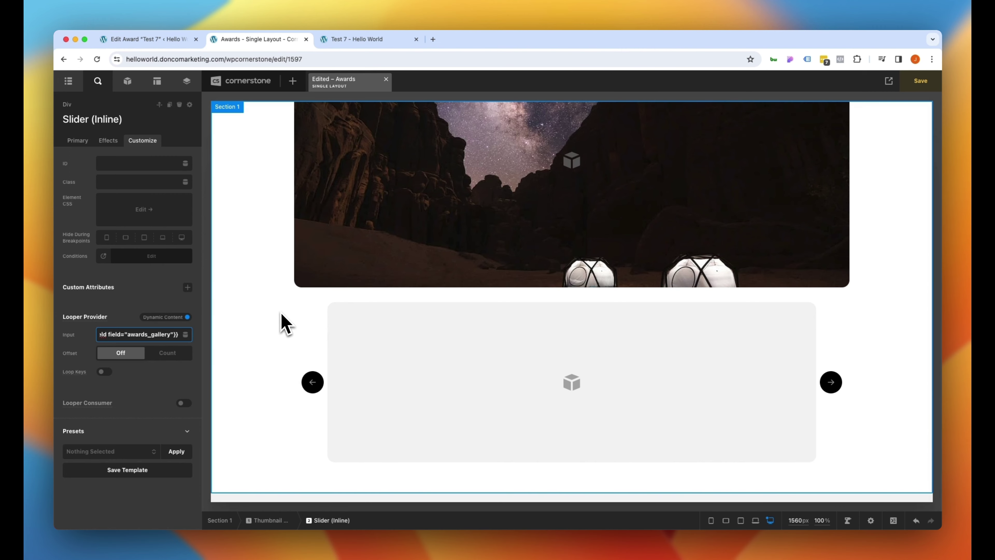
# Make Slide 1 consume the looper's gallery items.
pyautogui.click(363, 335)
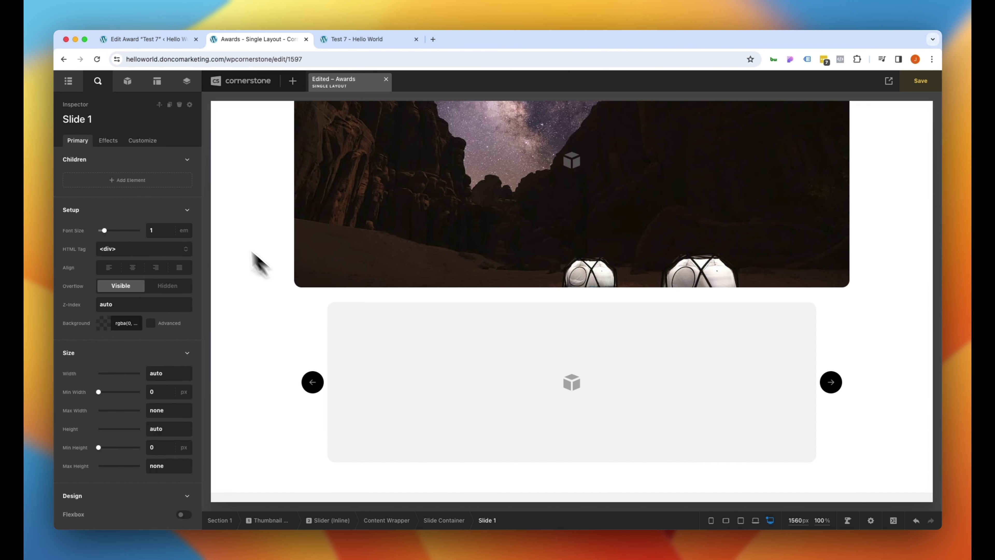
pyautogui.click(143, 142)
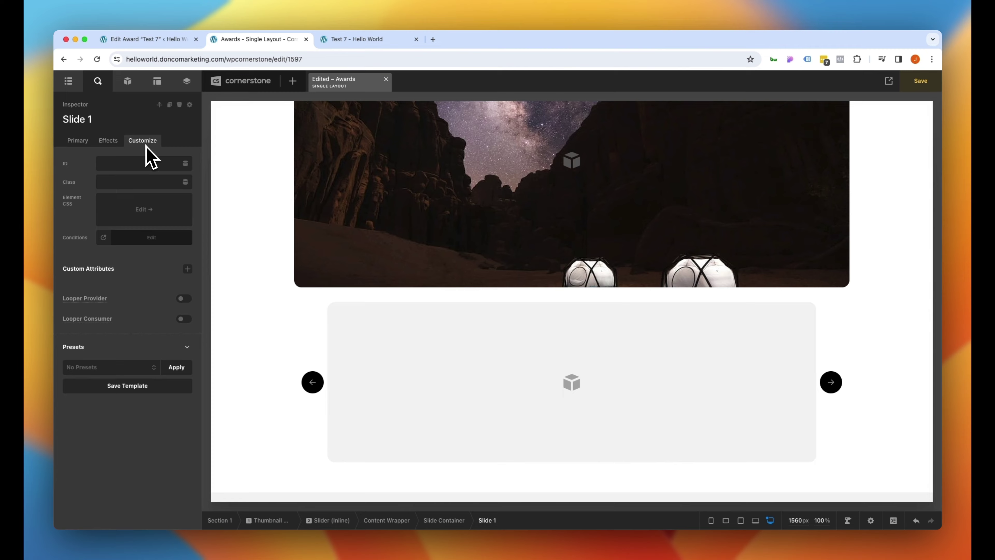
pyautogui.click(186, 318)
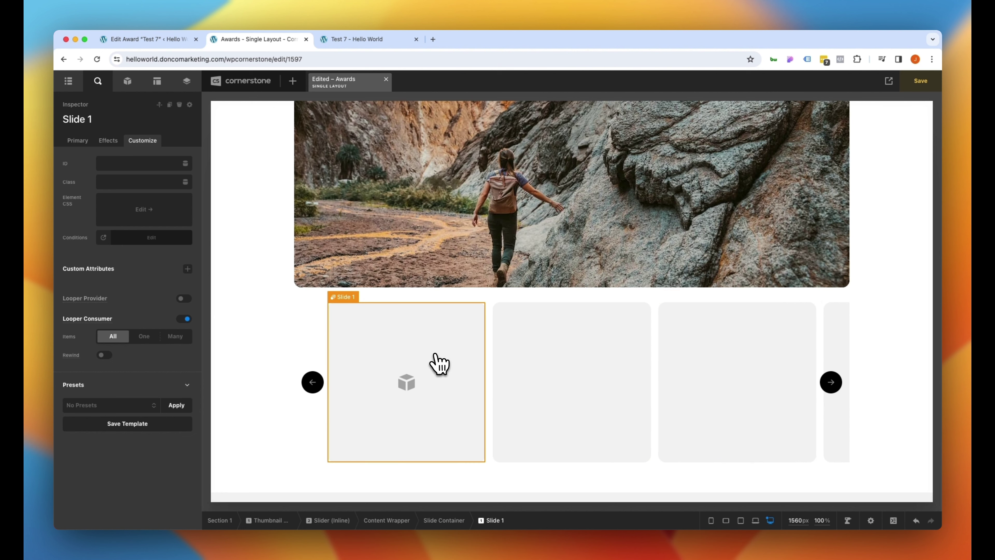
# Give Slide 1 an advanced <img/> Element background sourced from the looper's Current Item.
pyautogui.click(77, 142)
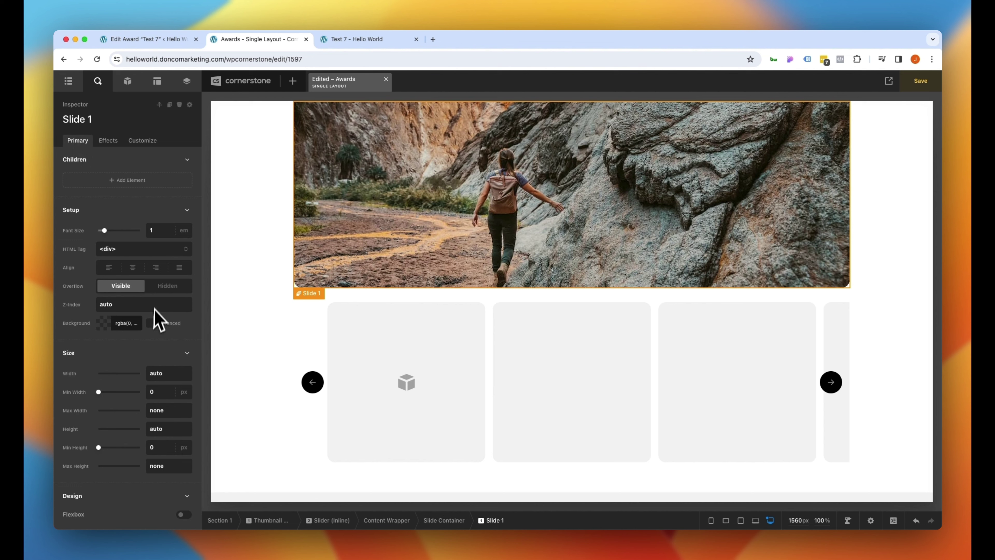
pyautogui.click(151, 322)
pyautogui.click(125, 388)
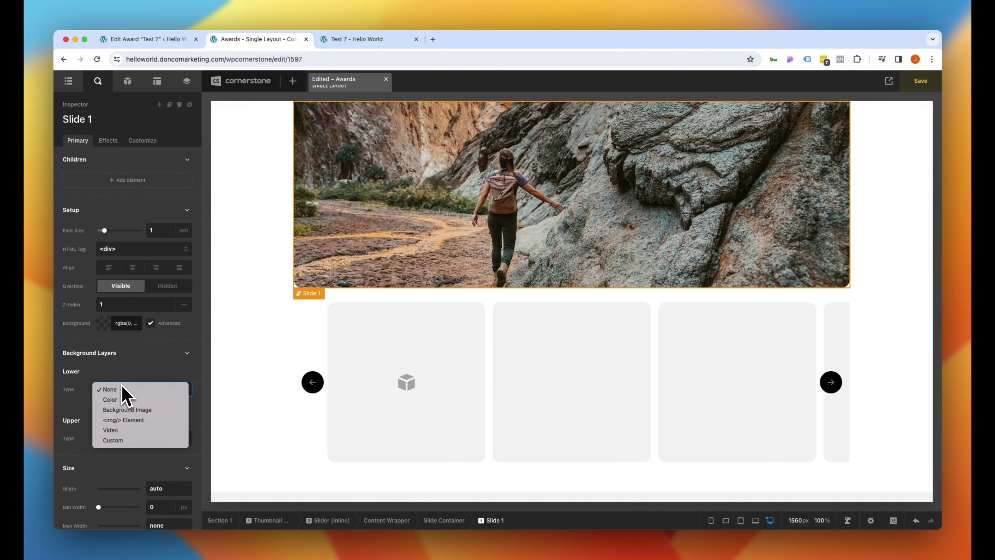
pyautogui.click(123, 419)
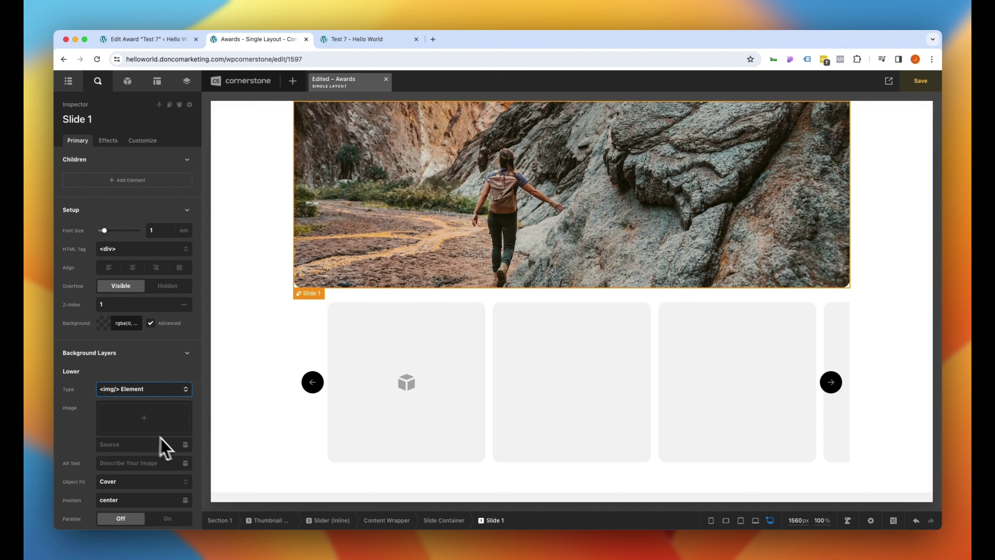
pyautogui.click(186, 444)
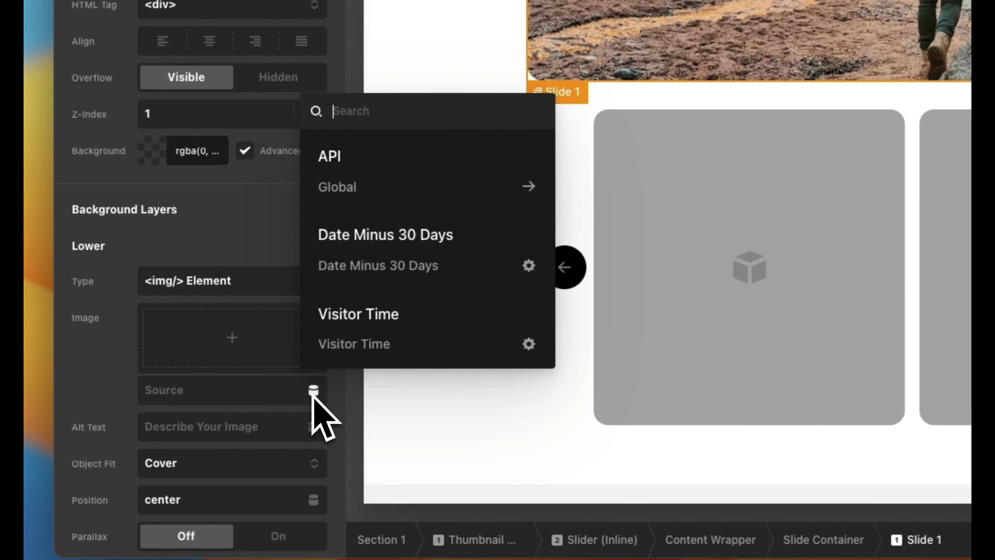
pyautogui.write('looper')
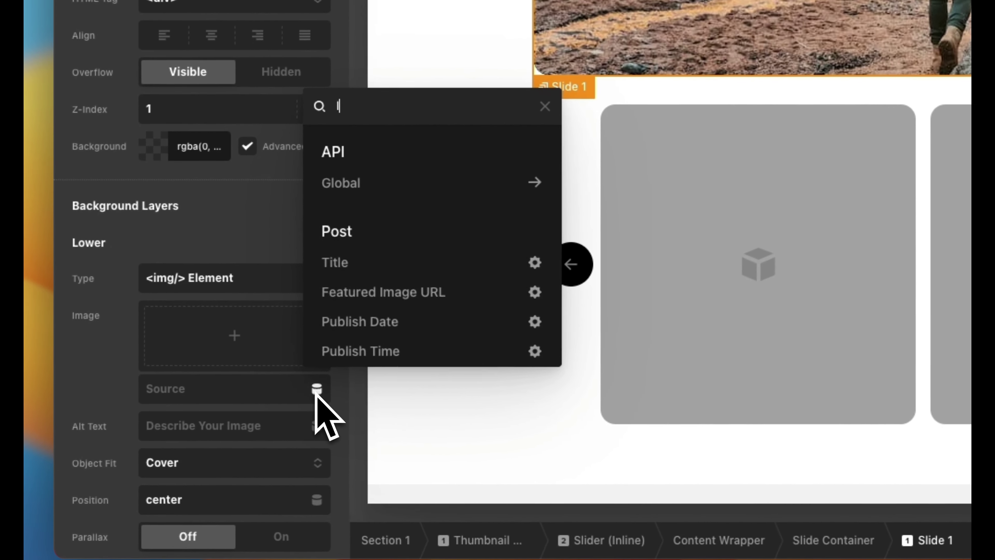
pyautogui.click(366, 186)
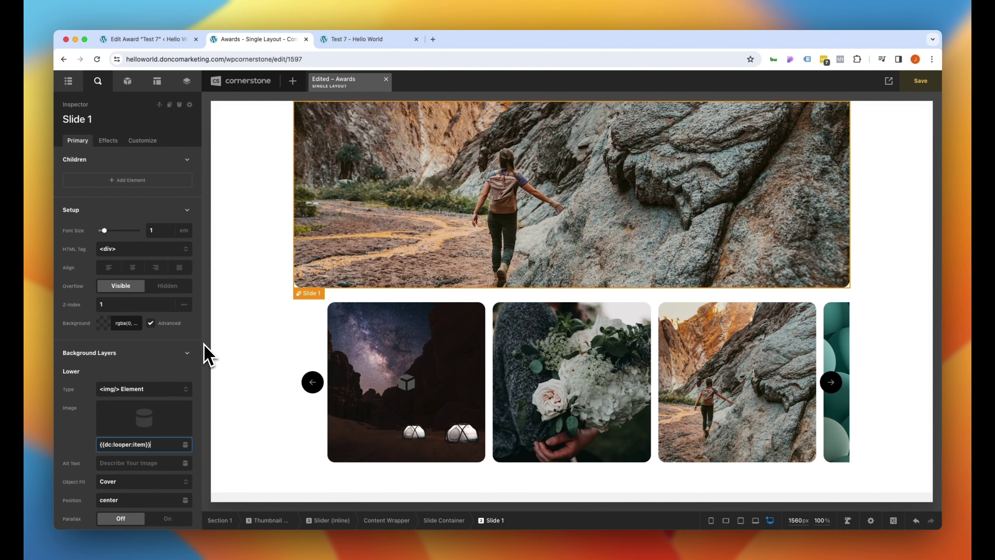
pyautogui.click(489, 315)
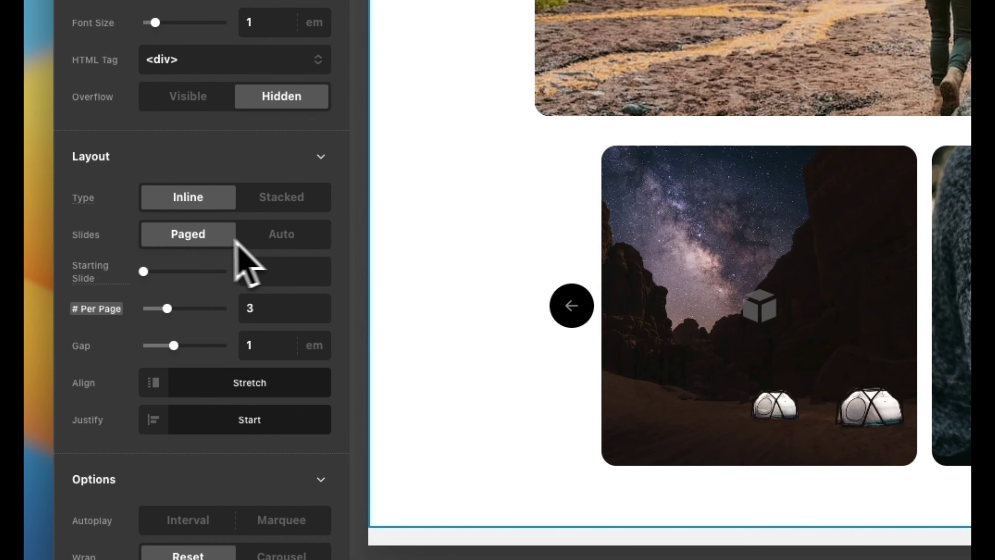
# Set the Slide Container to 1 per page, Auto slides and a 0.15 em gap.
pyautogui.doubleClick(264, 312)
pyautogui.write('1')
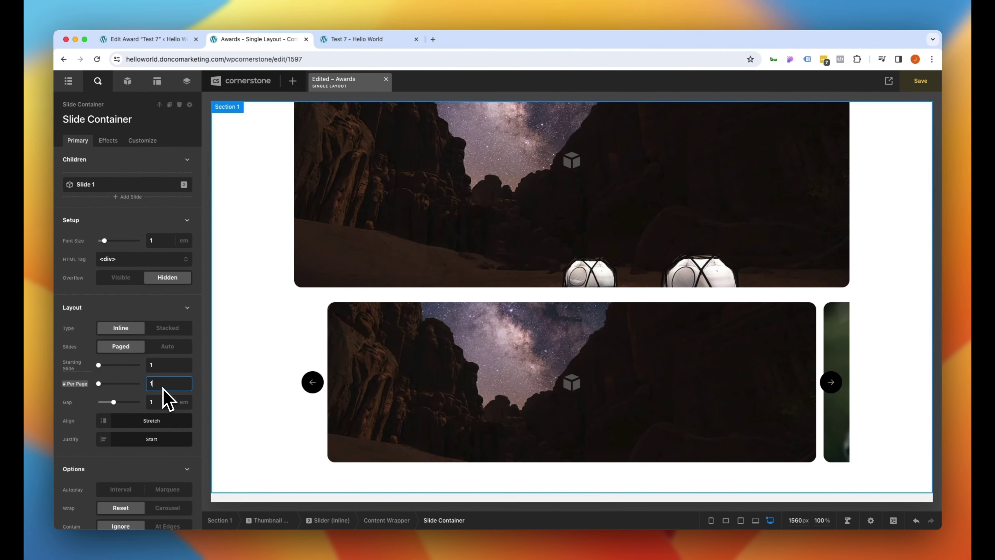
pyautogui.click(161, 348)
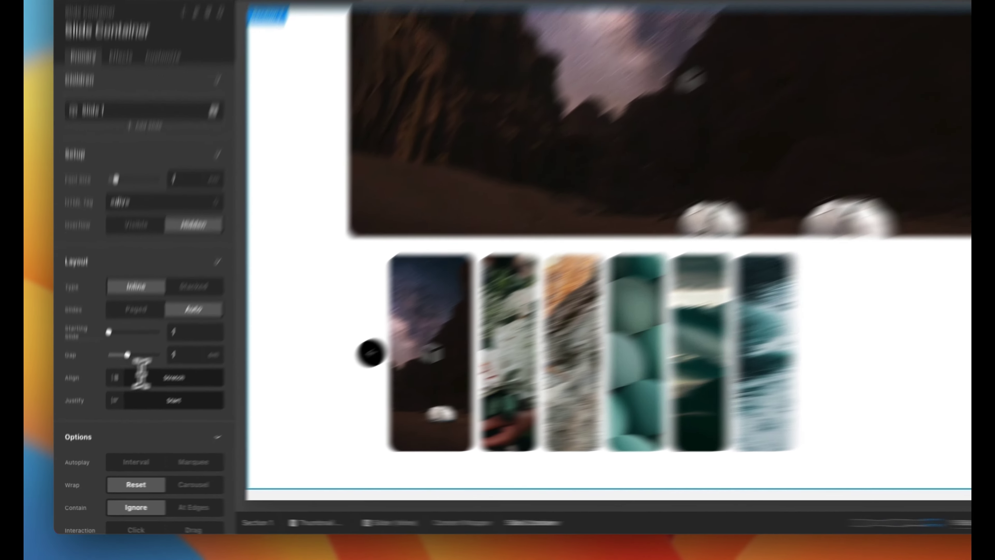
pyautogui.click(160, 384)
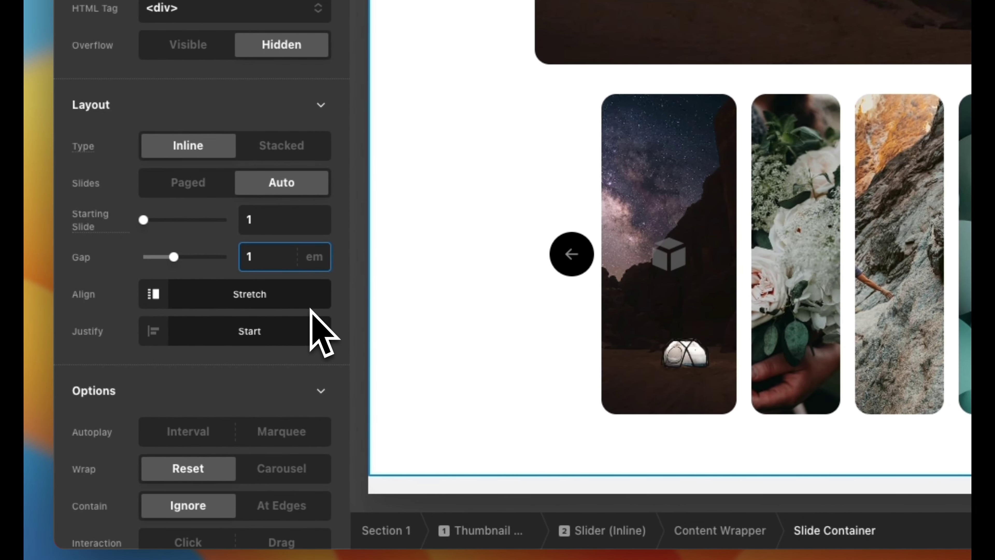
pyautogui.write('0.15')
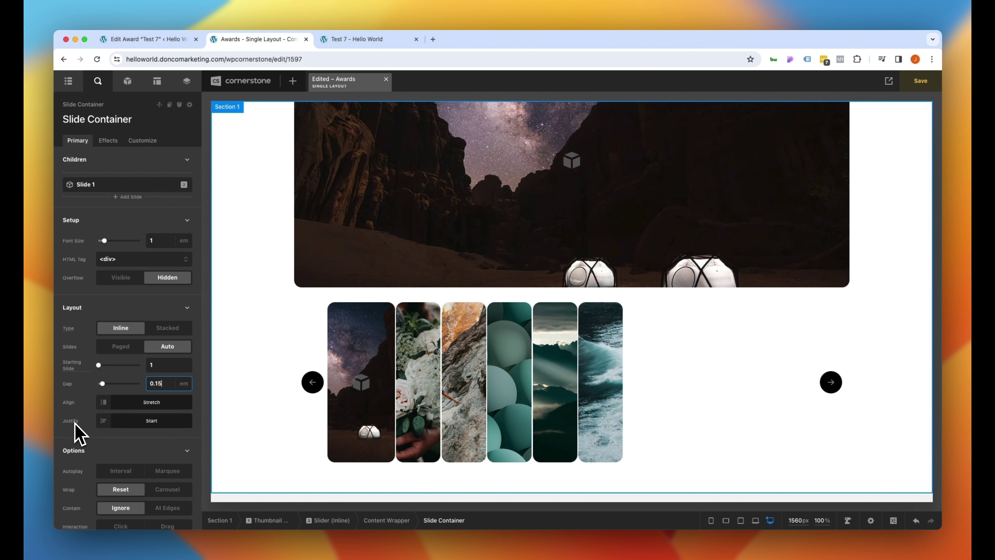
pyautogui.click(105, 420)
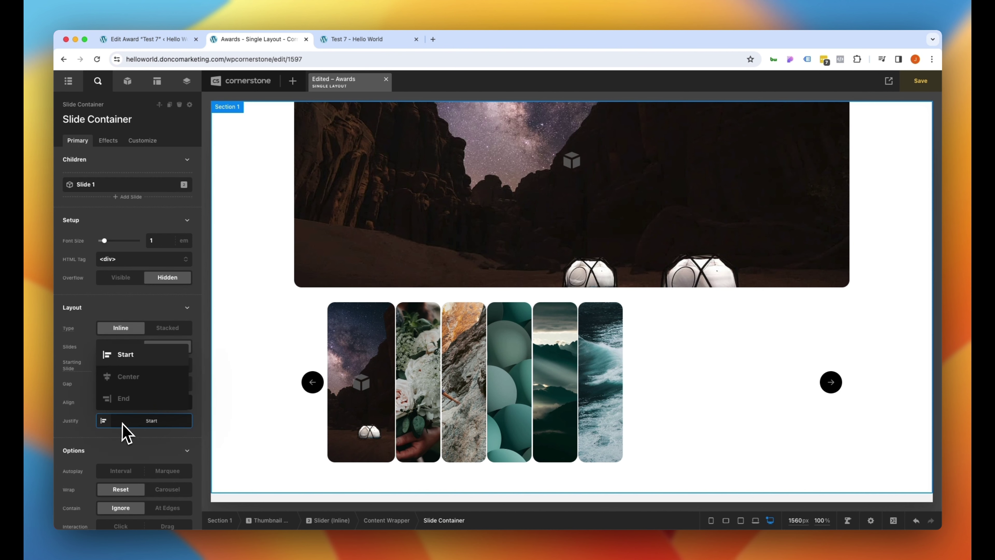
# Set the thumbnail container to Center justify, Carousel wrap, Click interaction and Scroll By Slide.
pyautogui.click(135, 397)
pyautogui.scroll(-3, 80, 410)
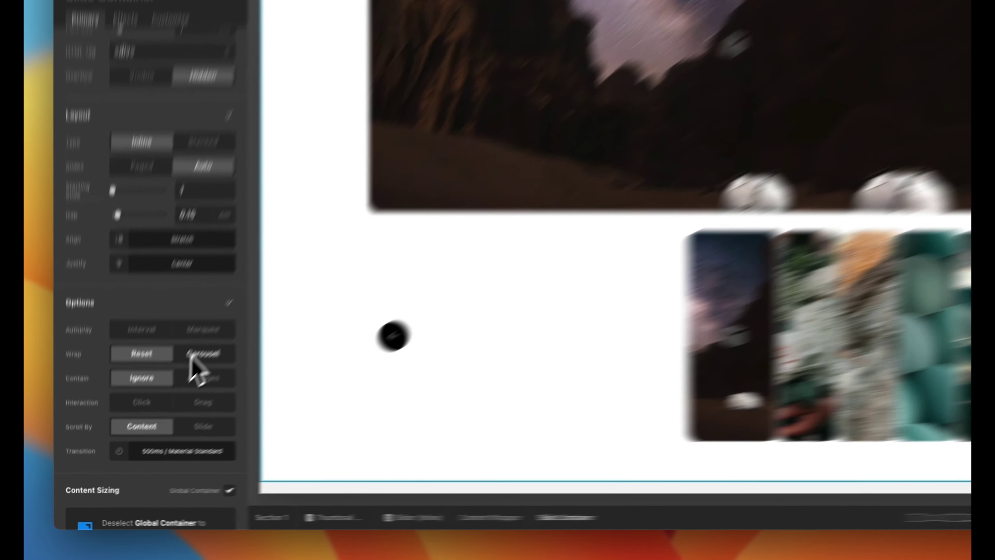
pyautogui.click(160, 396)
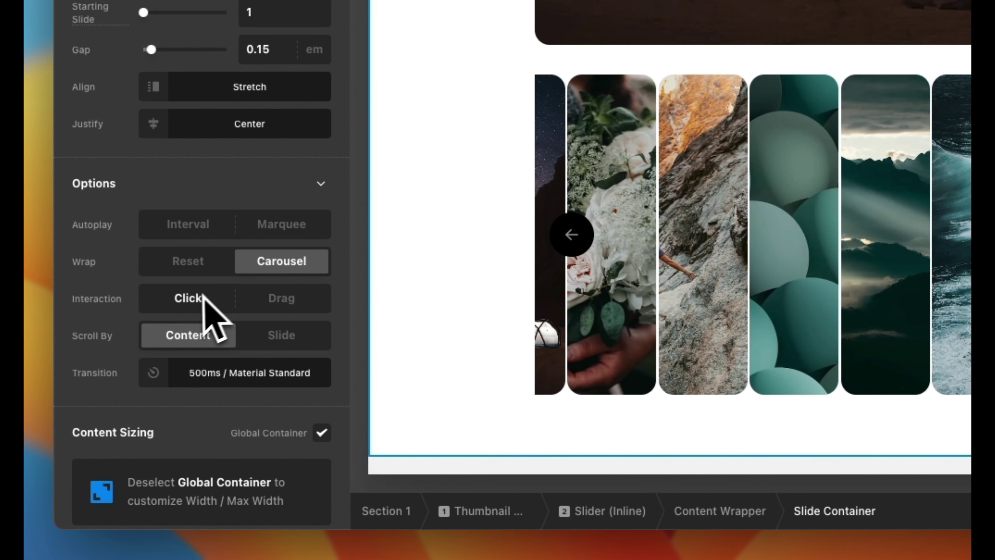
pyautogui.click(191, 302)
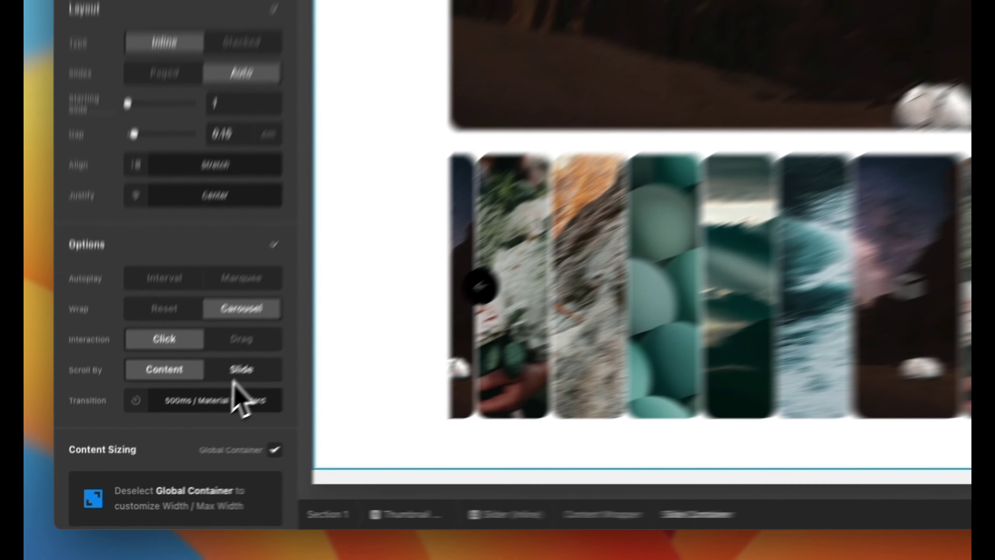
pyautogui.click(281, 335)
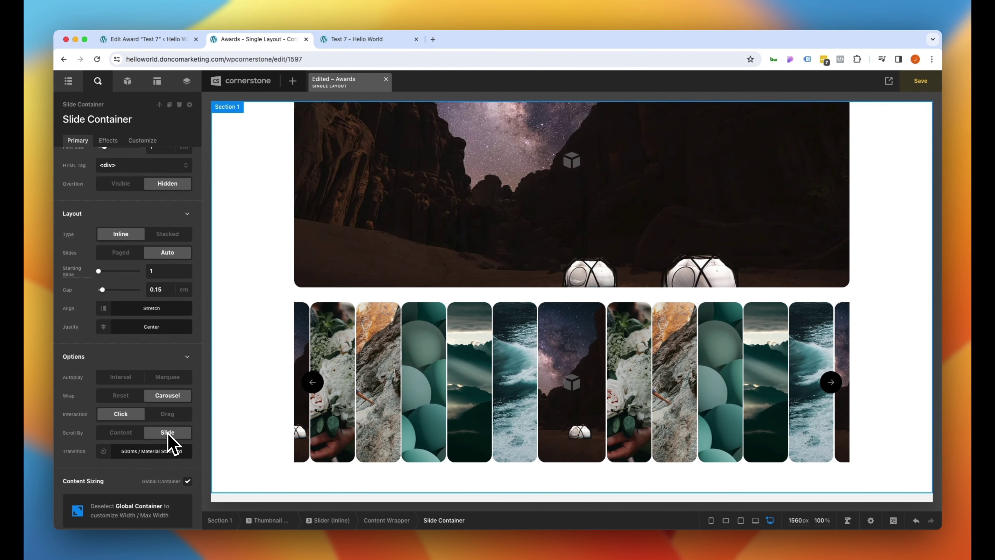
# Set the thumbnail slide's Width and Height to 150 px.
pyautogui.click(379, 440)
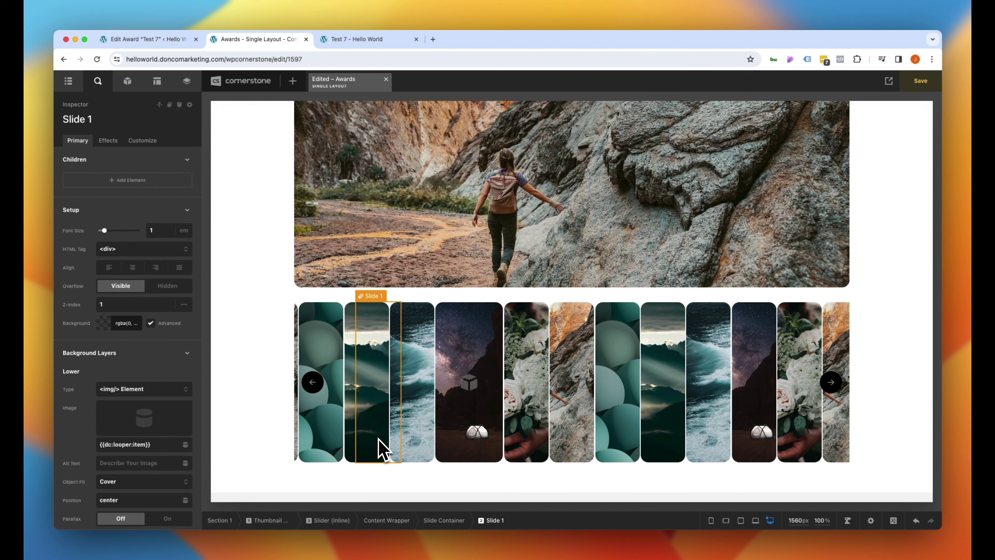
pyautogui.scroll(-8, 143, 366)
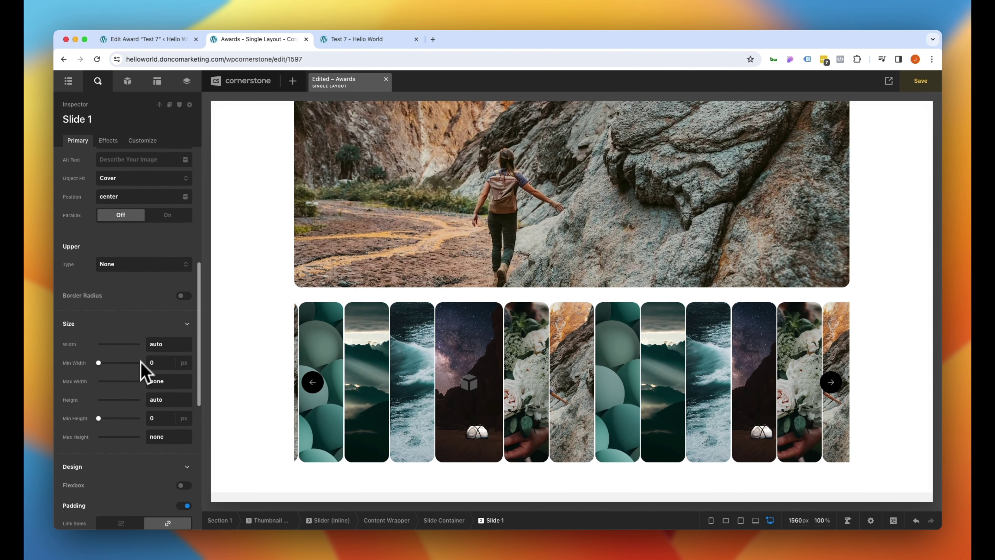
pyautogui.click(168, 344)
pyautogui.write('150')
pyautogui.click(169, 399)
pyautogui.write('150')
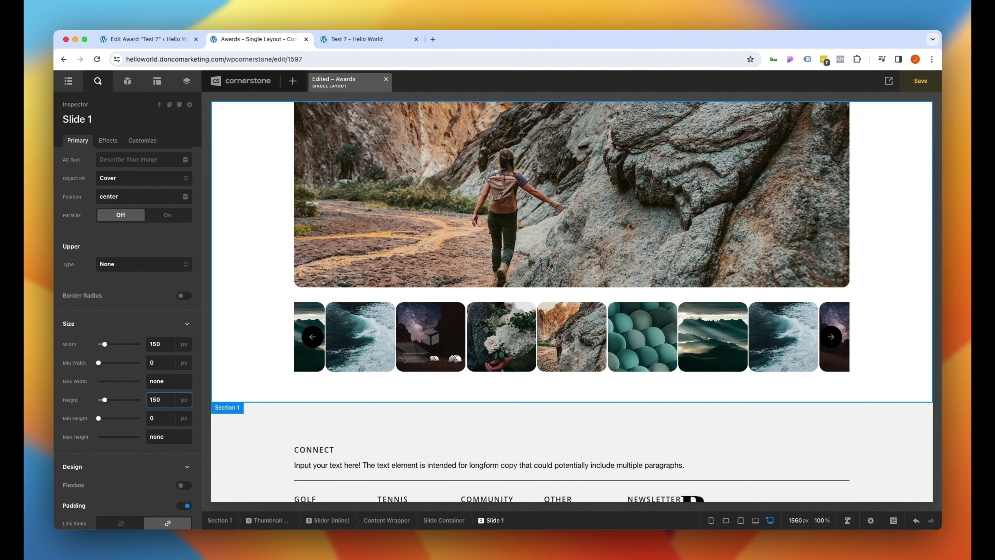
# Turn on a Linear mask in the thumbnail Slide Container's Effects settings.
pyautogui.click(327, 372)
pyautogui.click(108, 141)
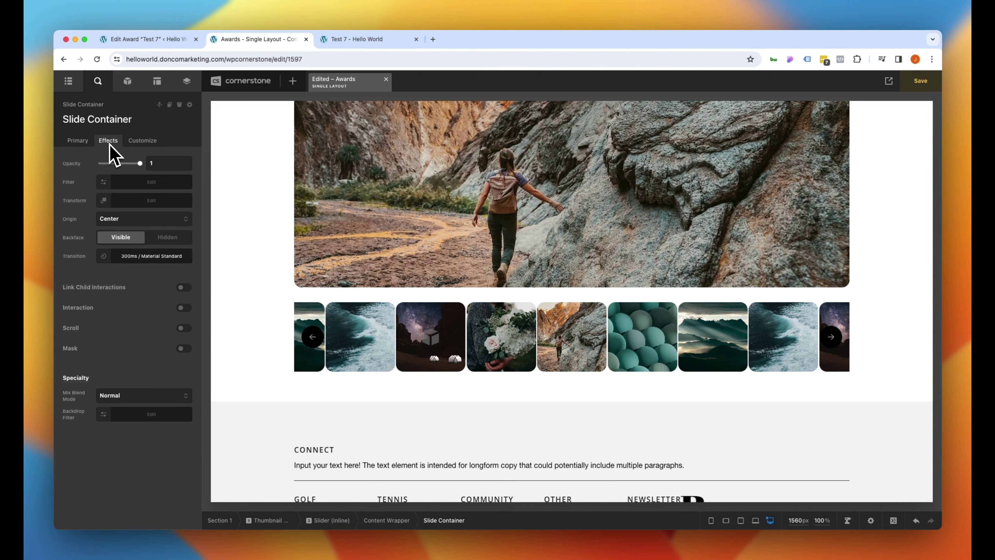
pyautogui.click(183, 347)
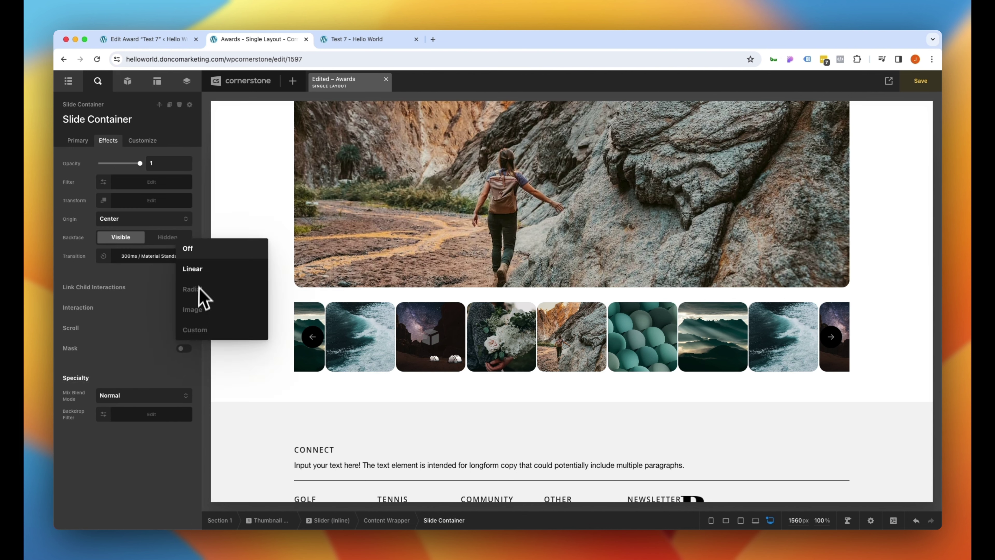
pyautogui.click(200, 274)
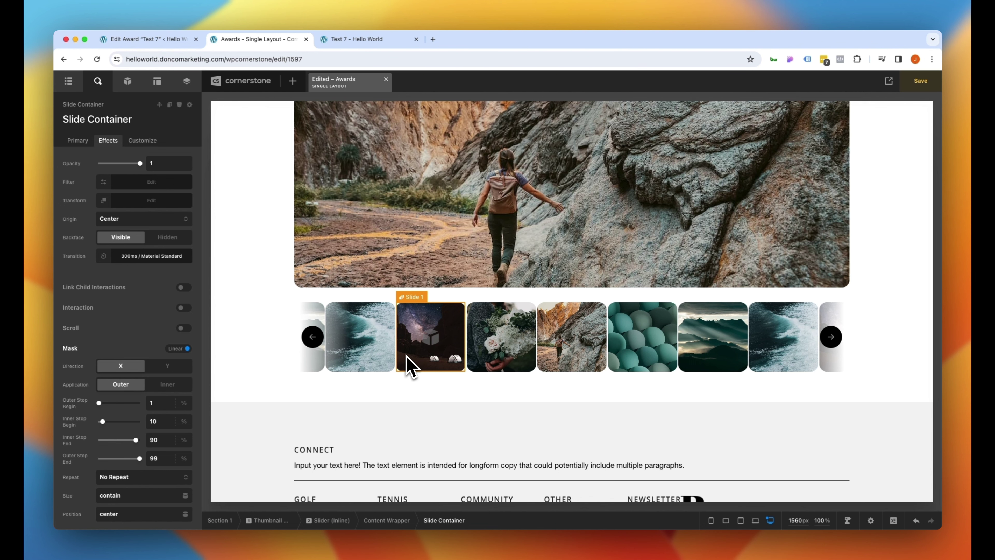
# Enable transform-based scroll effects on Slide 1, keeping exit opacity 1 and it clickable.
pyautogui.click(407, 366)
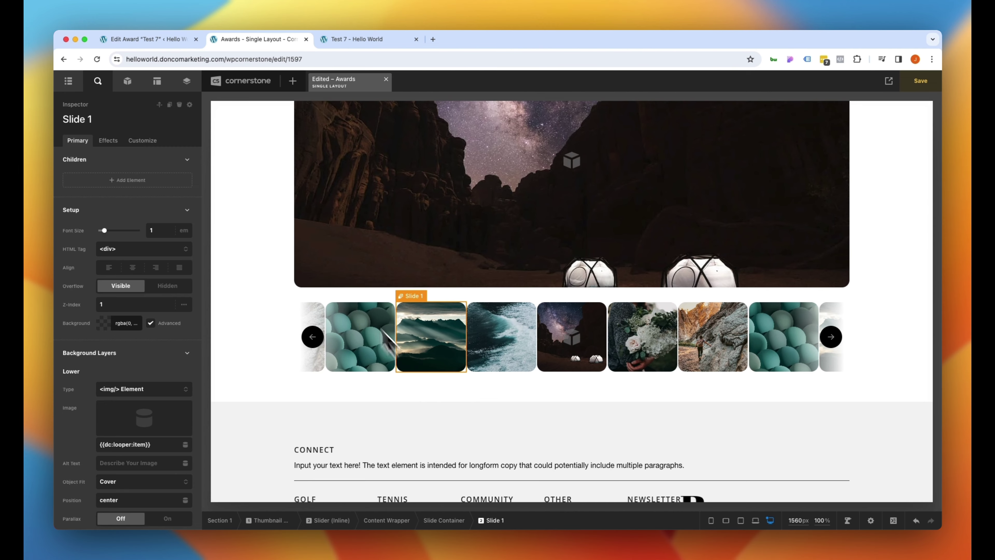
pyautogui.click(108, 140)
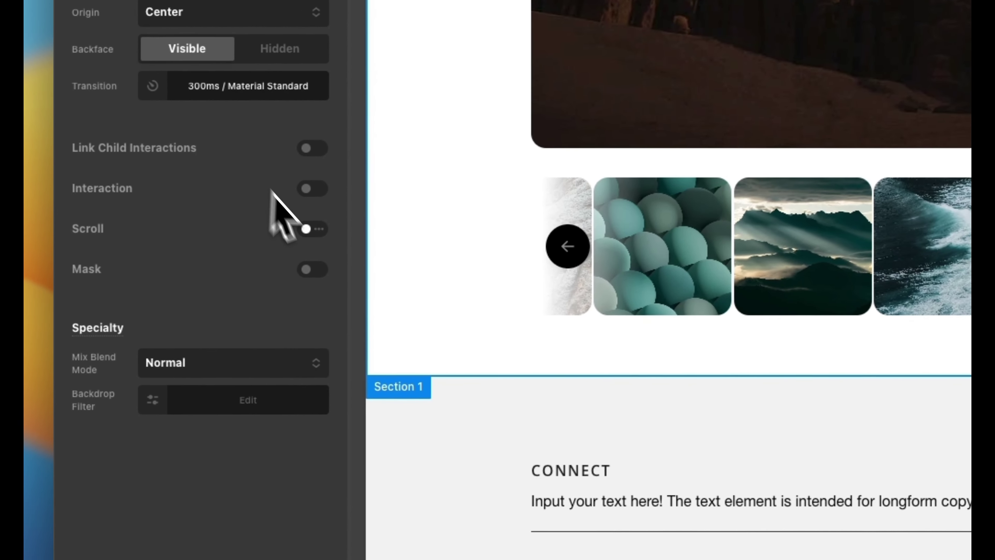
pyautogui.click(297, 243)
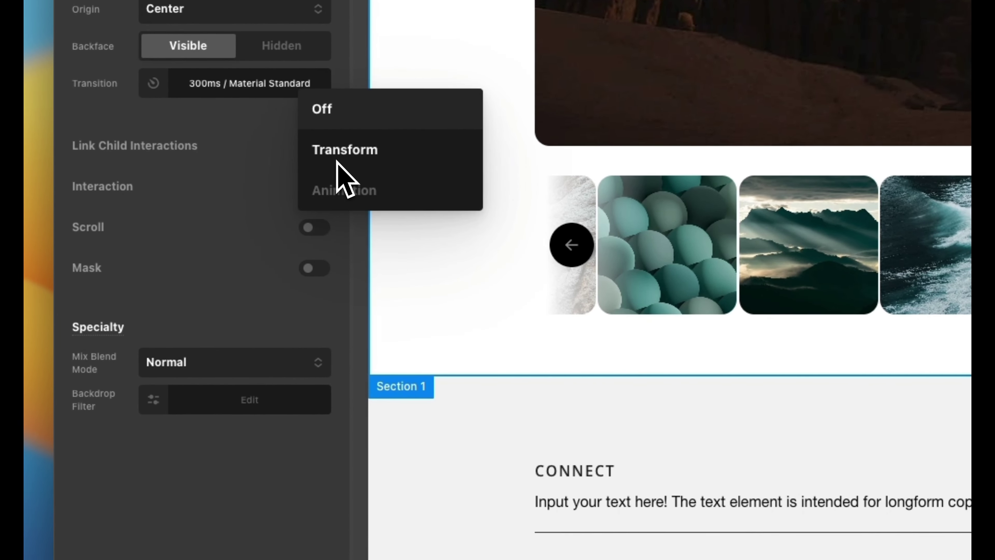
pyautogui.click(337, 156)
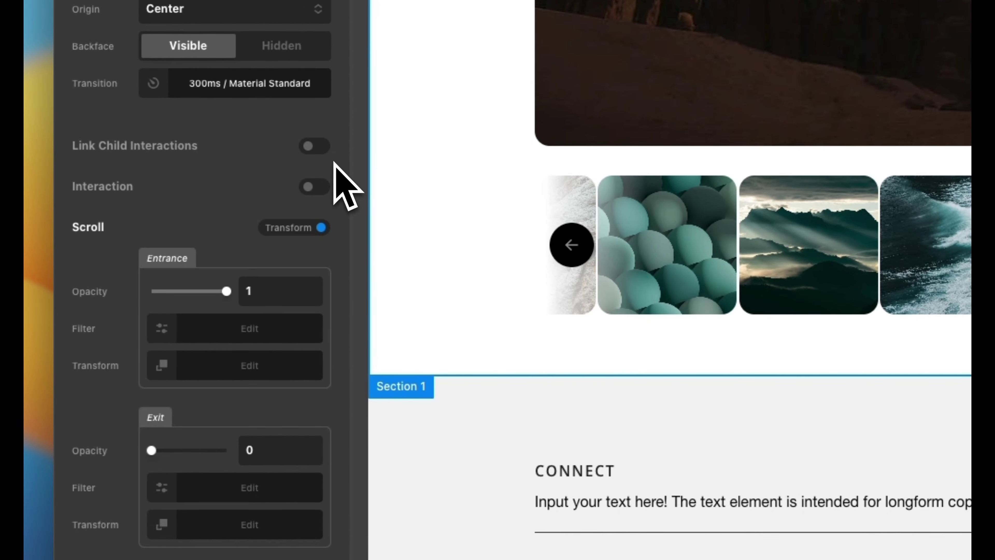
pyautogui.scroll(-3, 258, 170)
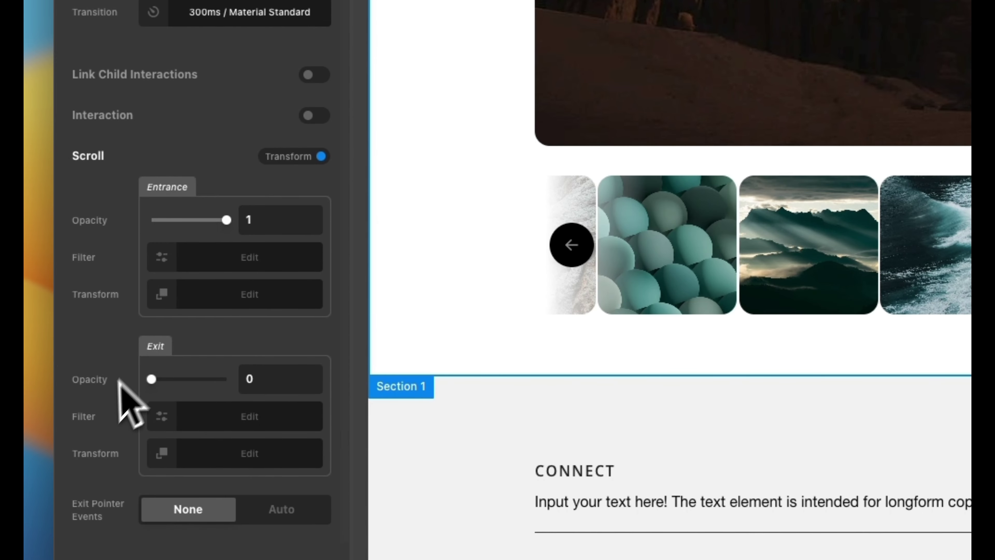
pyautogui.click(266, 378)
pyautogui.write('1')
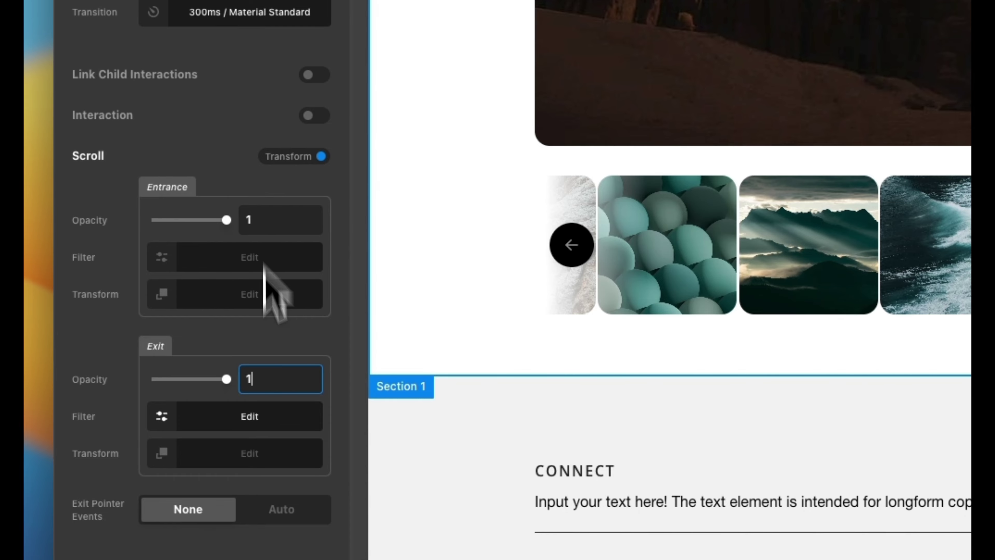
pyautogui.click(292, 508)
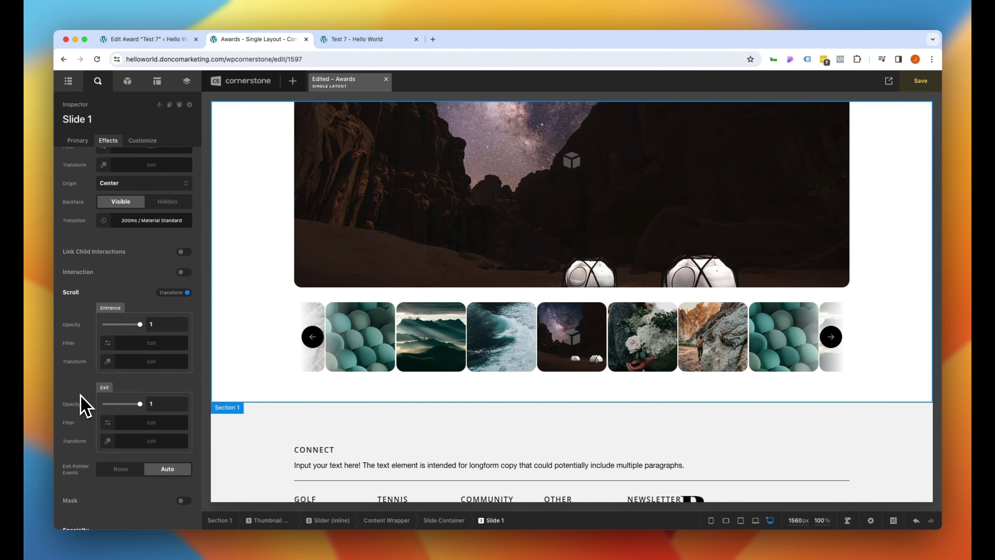
# Add a grayscale(100%) filter to Slide 1's Scroll Exit state.
pyautogui.click(139, 425)
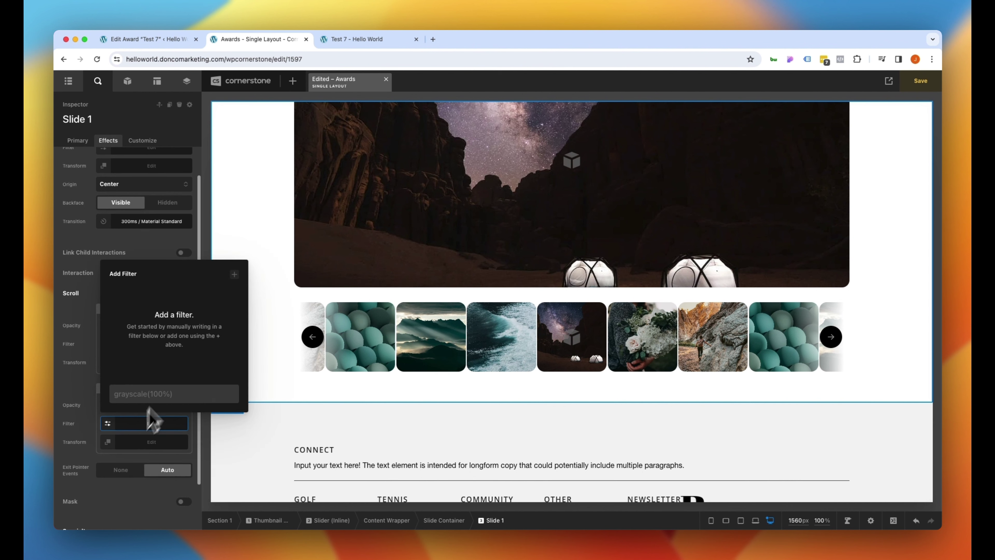
pyautogui.click(234, 275)
pyautogui.click(172, 314)
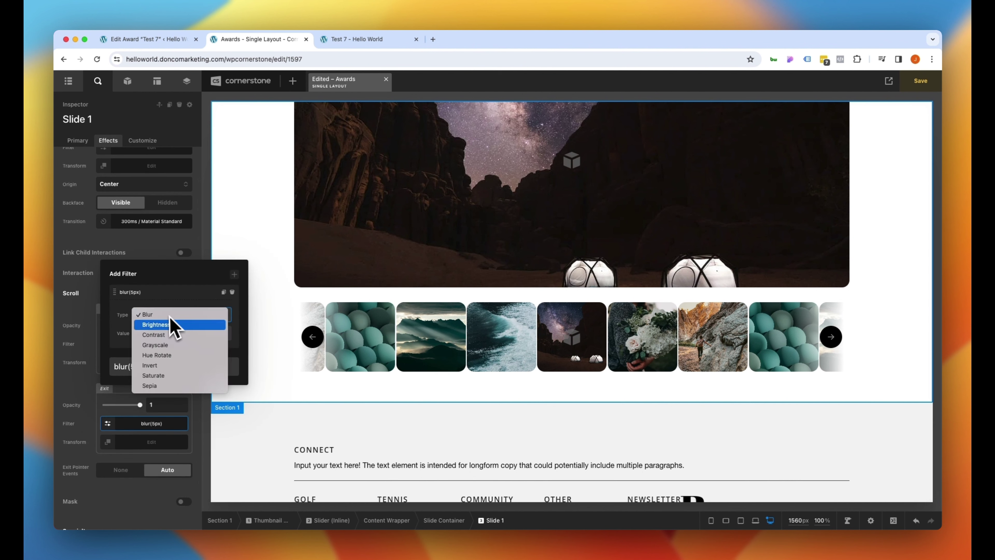
pyautogui.click(155, 345)
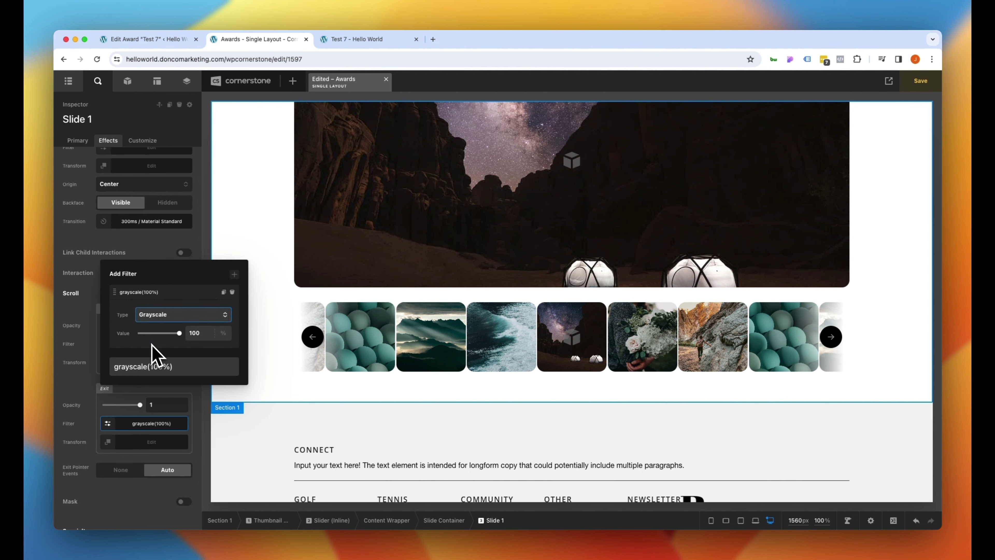
pyautogui.click(68, 390)
# Add a Scale transform of 0.75 on X, Y and Z to the Scroll Exit state.
pyautogui.click(131, 443)
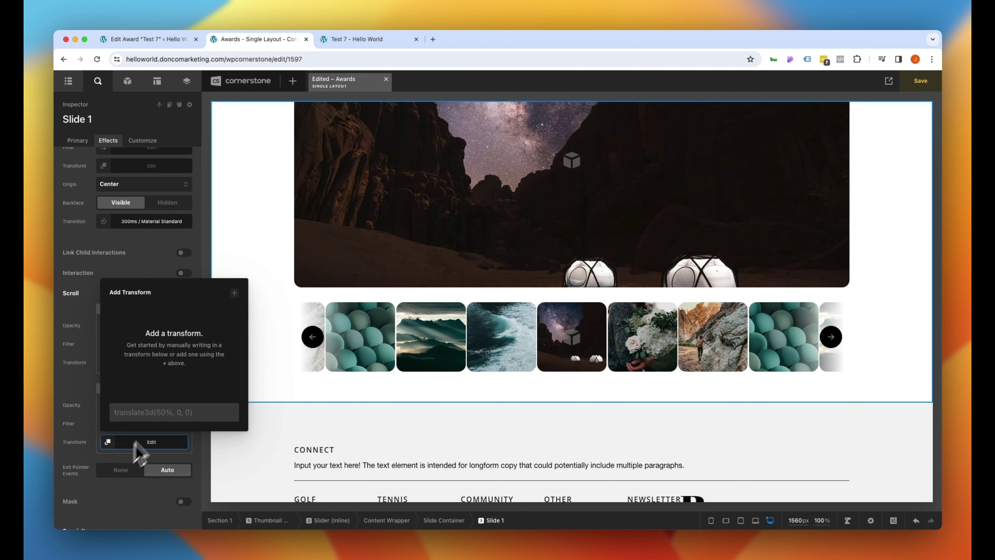
pyautogui.click(234, 293)
pyautogui.click(172, 333)
pyautogui.click(158, 354)
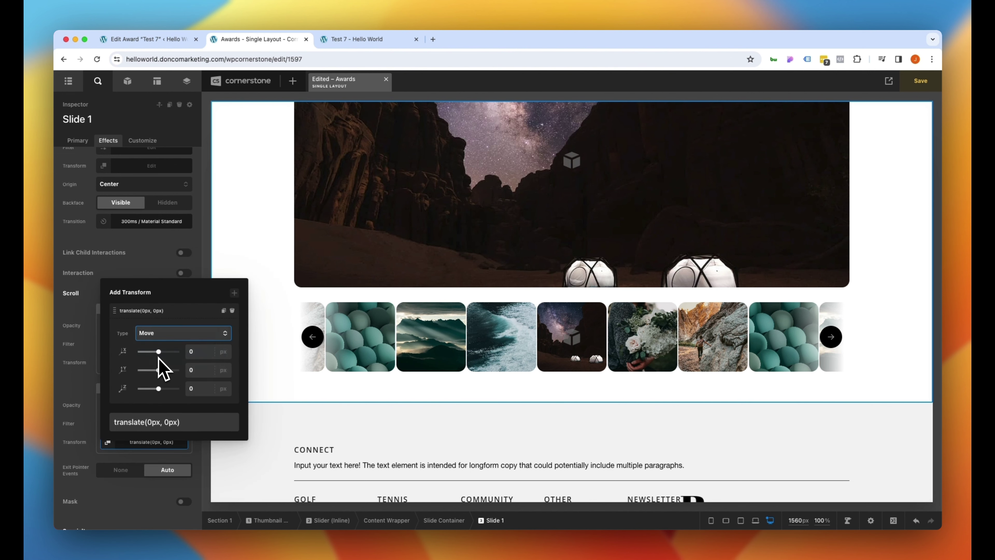
pyautogui.click(194, 351)
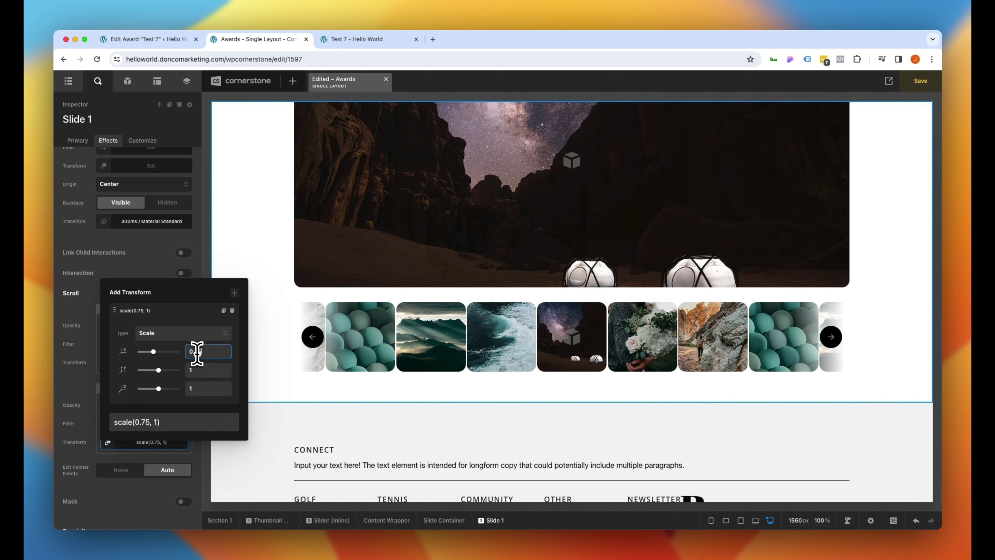
pyautogui.click(208, 369)
pyautogui.write('0.75')
pyautogui.click(207, 388)
pyautogui.write('0.75')
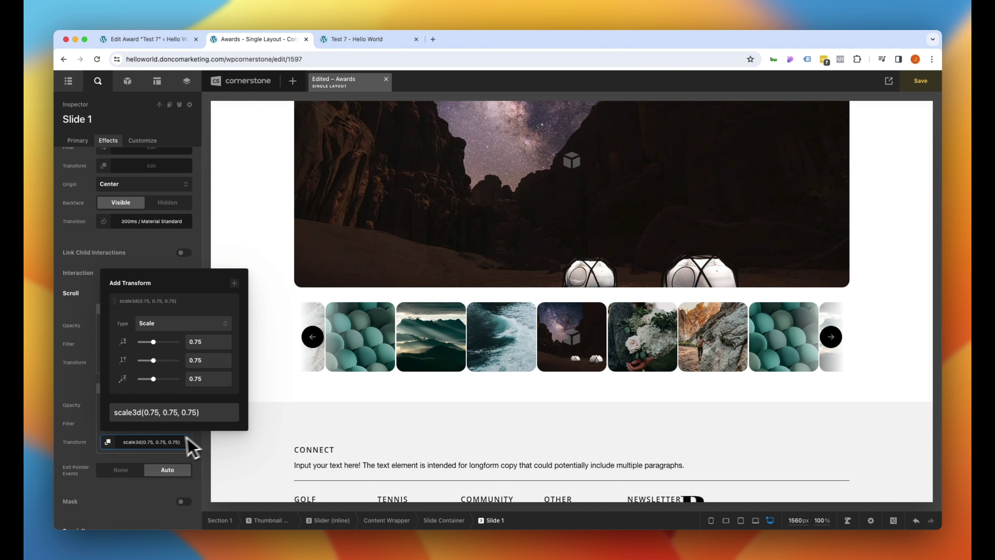
# Add a Grayscale 0% filter to Slide 1's scroll entrance state.
pyautogui.click(163, 446)
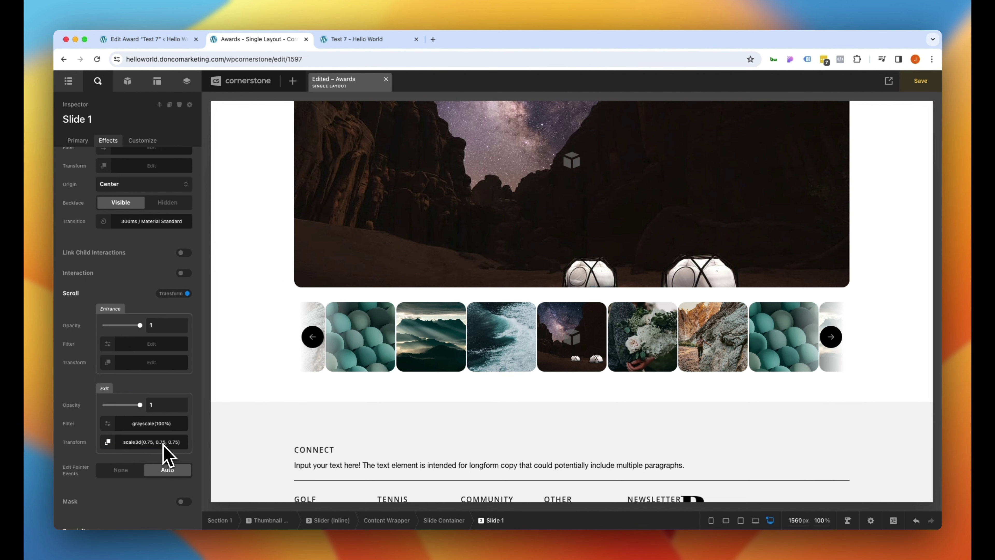
pyautogui.click(122, 353)
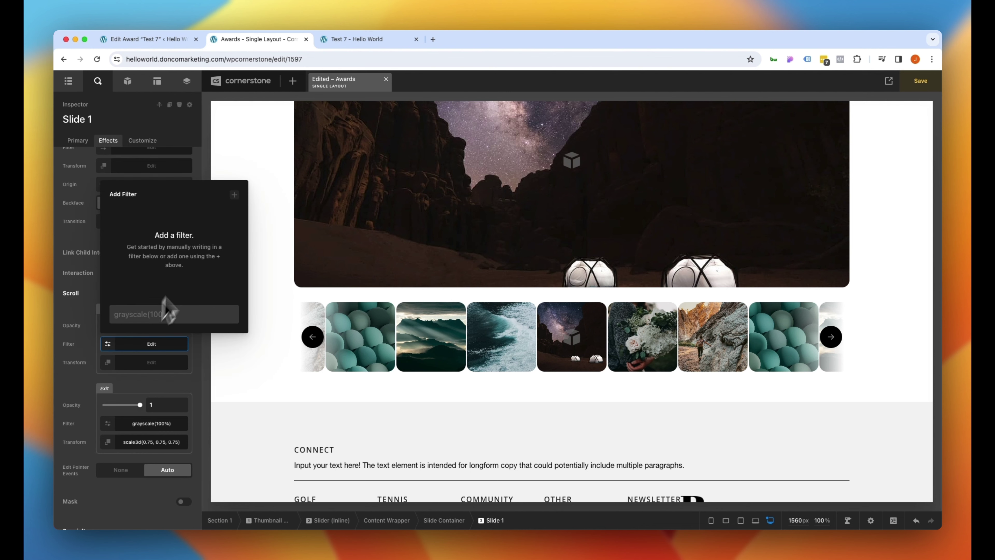
pyautogui.click(235, 194)
pyautogui.click(184, 235)
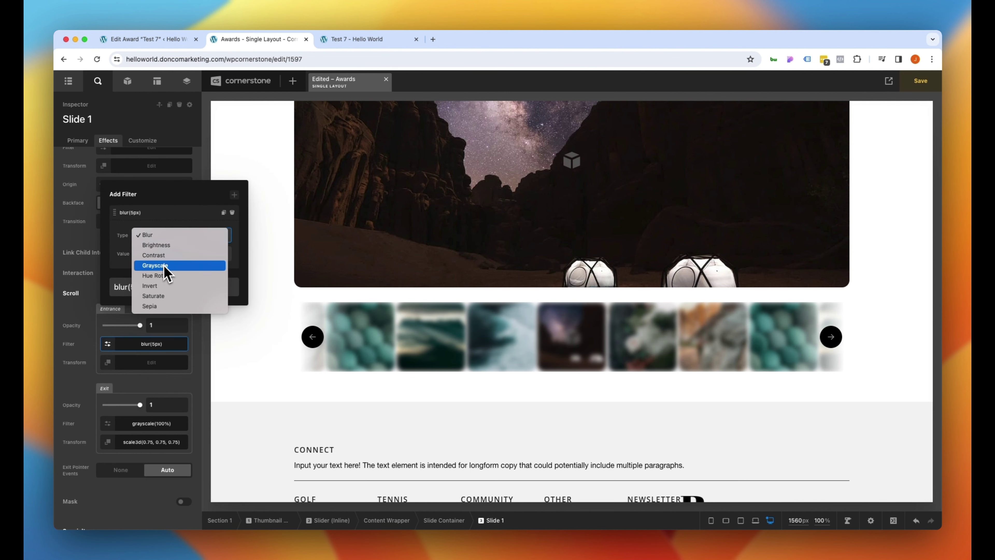
pyautogui.click(155, 266)
pyautogui.click(197, 254)
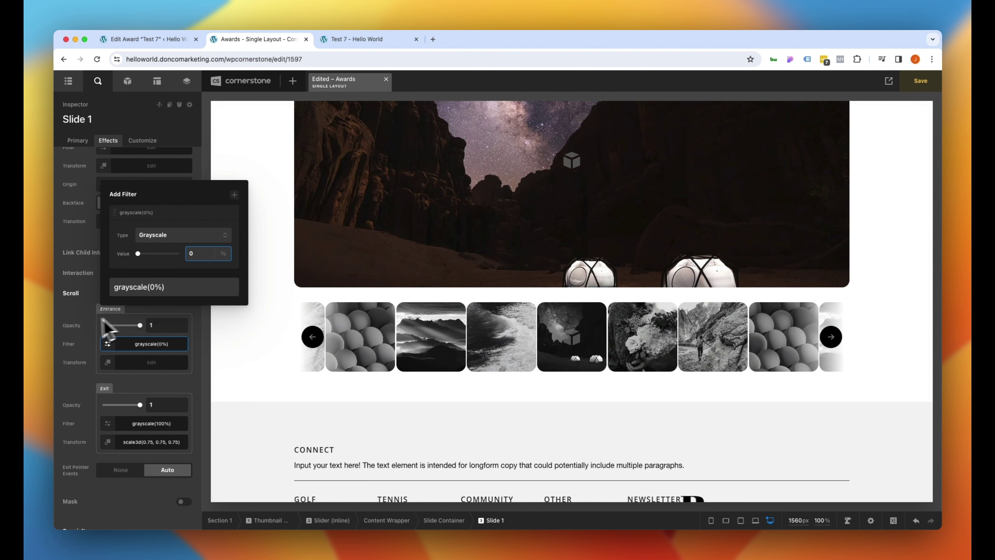
pyautogui.click(80, 318)
# Add a Scale 1 transform to the entrance state and save the layout.
pyautogui.click(144, 362)
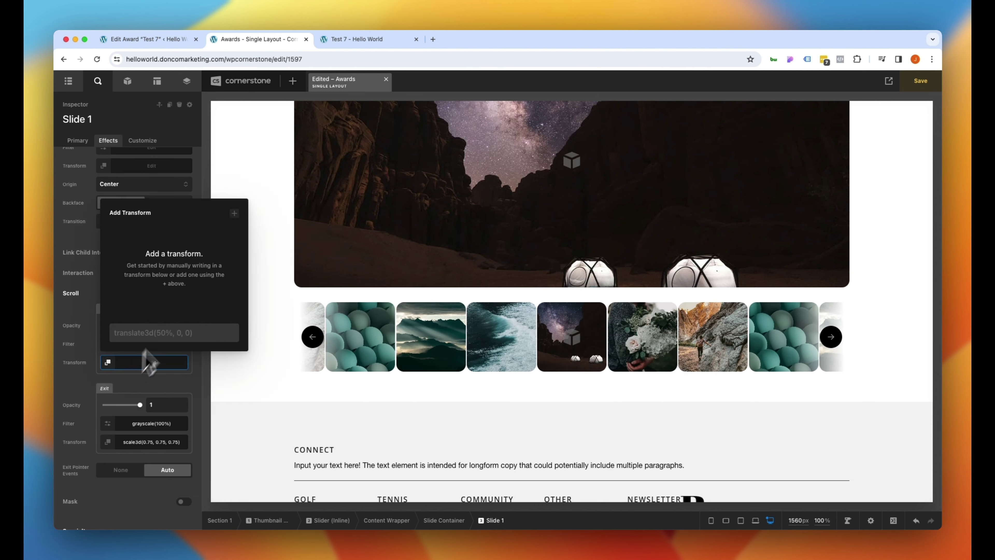
pyautogui.click(234, 212)
pyautogui.click(188, 253)
pyautogui.click(160, 275)
pyautogui.click(79, 317)
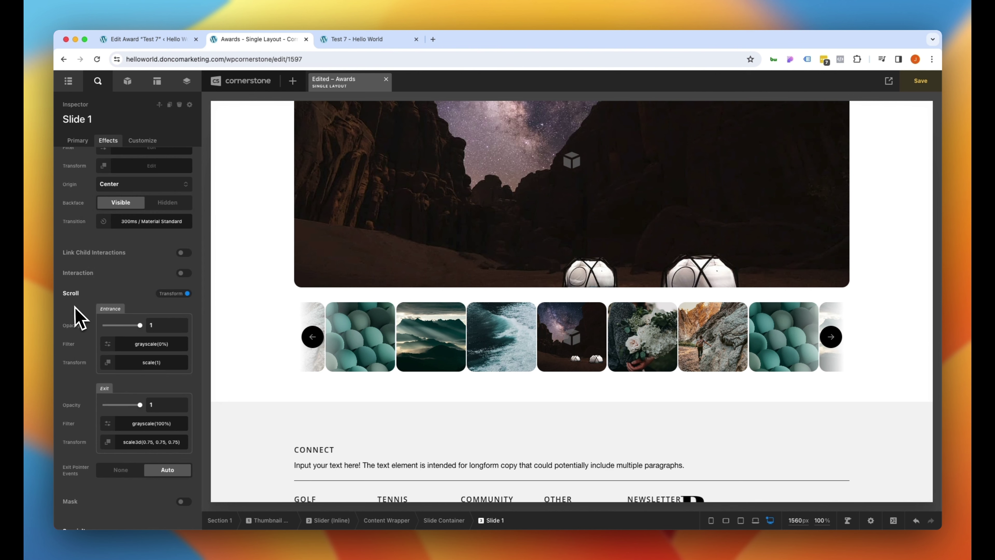
pyautogui.press('super+s')
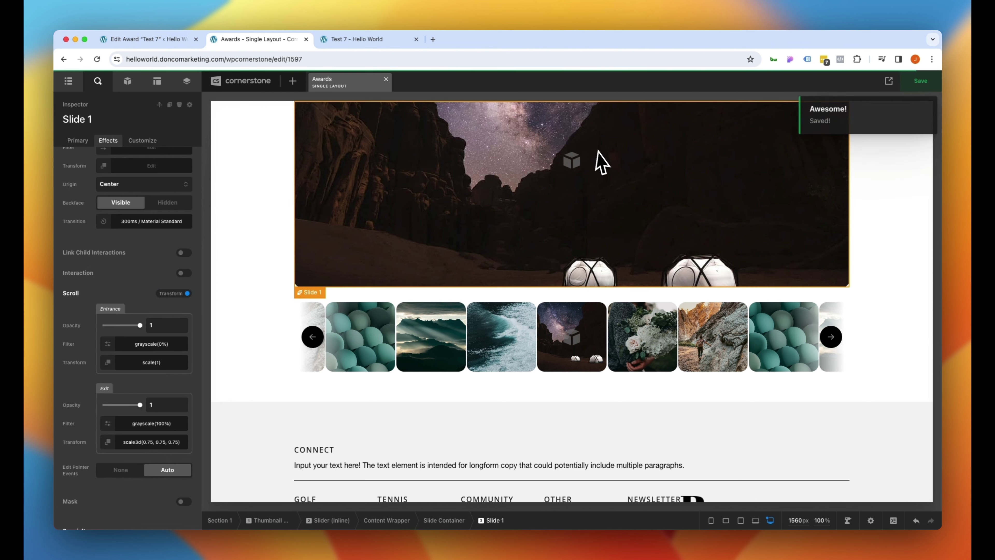
# On the live Test 7 page, advance the hero gallery five slides to the ocean wave image.
pyautogui.click(600, 160)
pyautogui.click(757, 462)
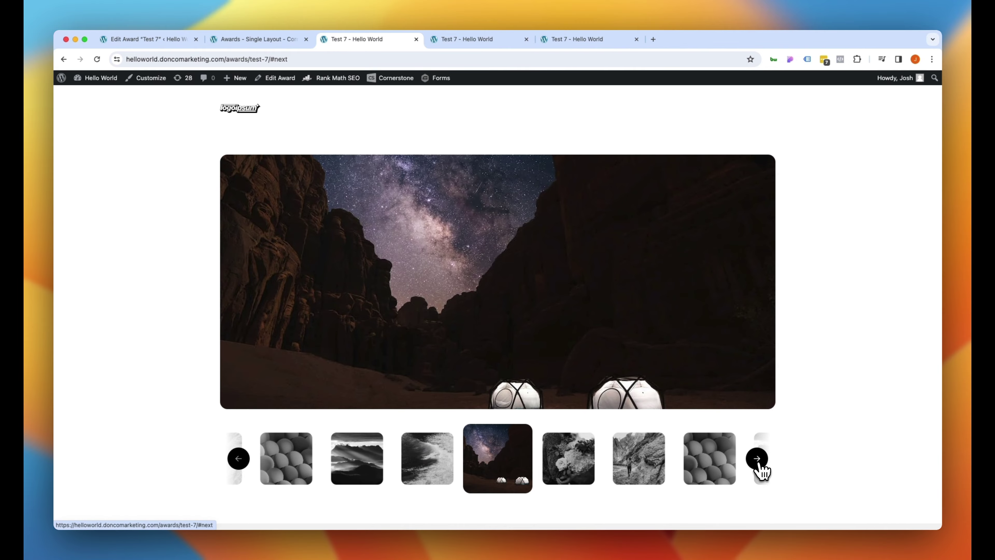
pyautogui.click(756, 461)
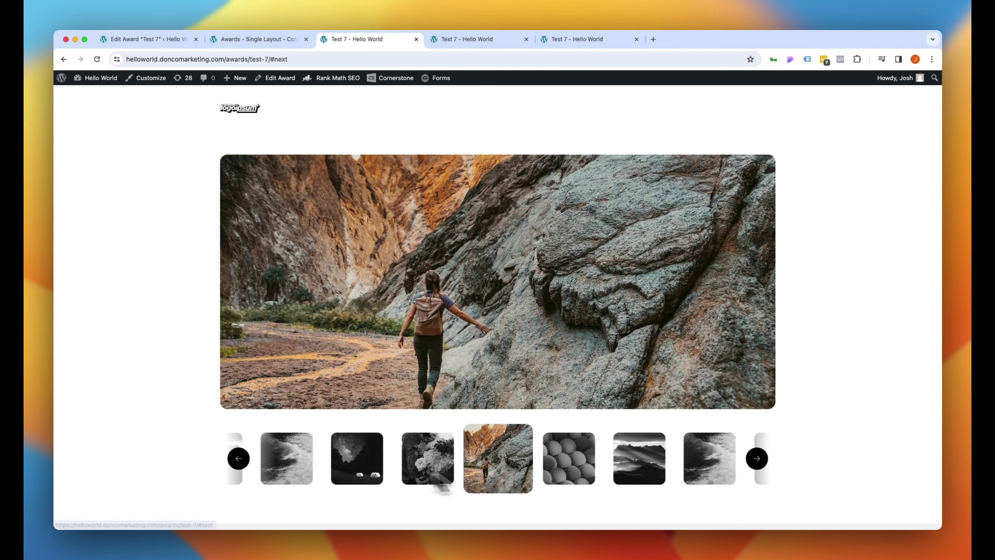
pyautogui.click(755, 462)
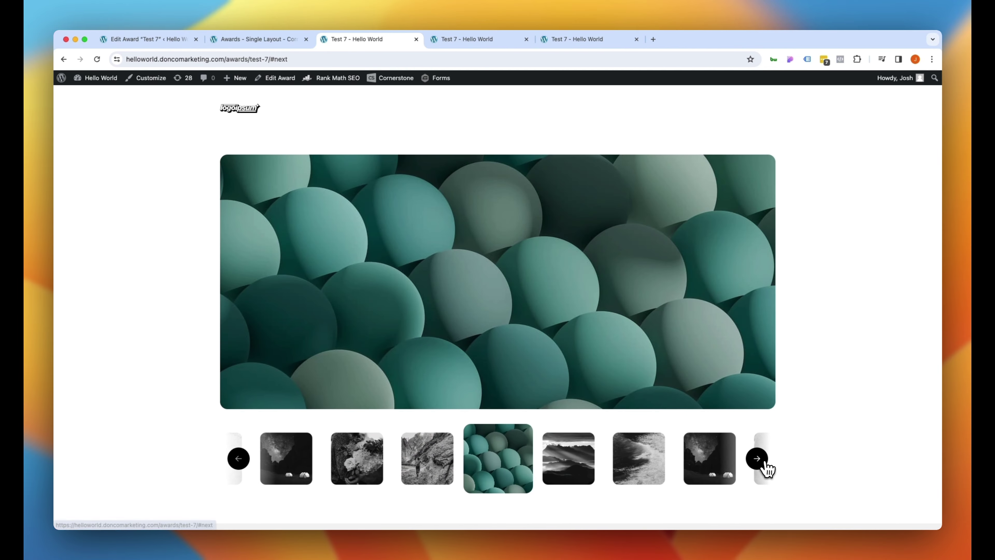
pyautogui.click(758, 462)
pyautogui.click(745, 466)
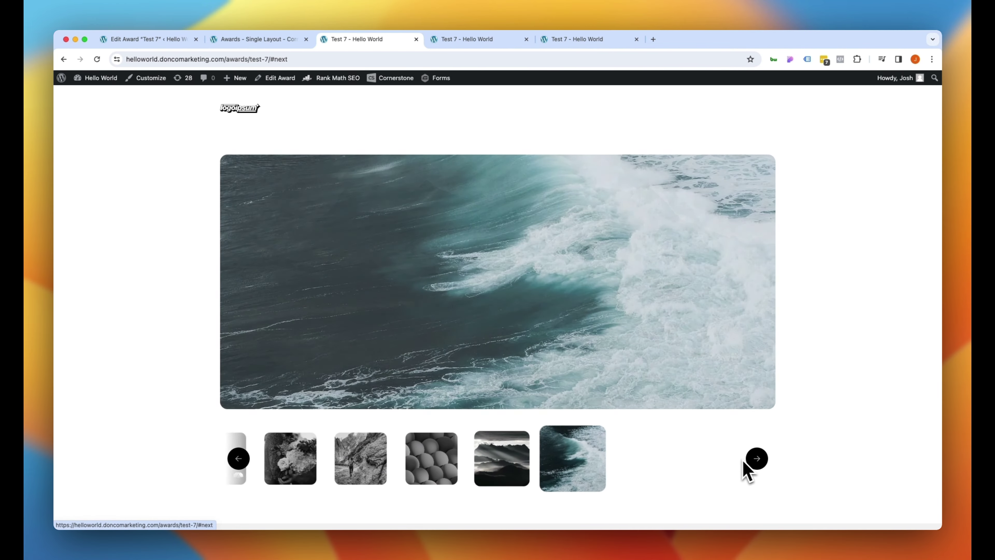
# Change the thumbnail slide container's transition duration from 500 to 50 ms and save.
pyautogui.click(253, 39)
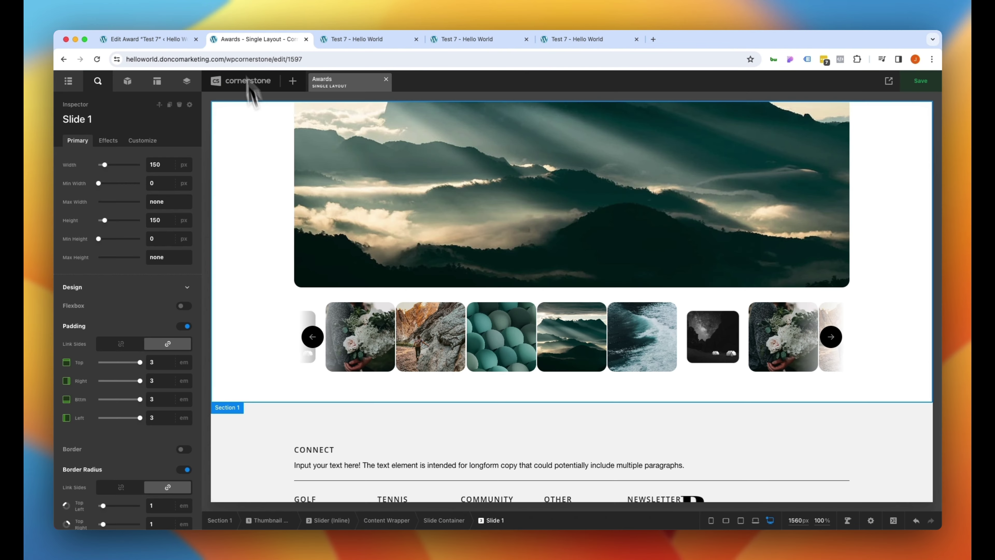
pyautogui.click(396, 307)
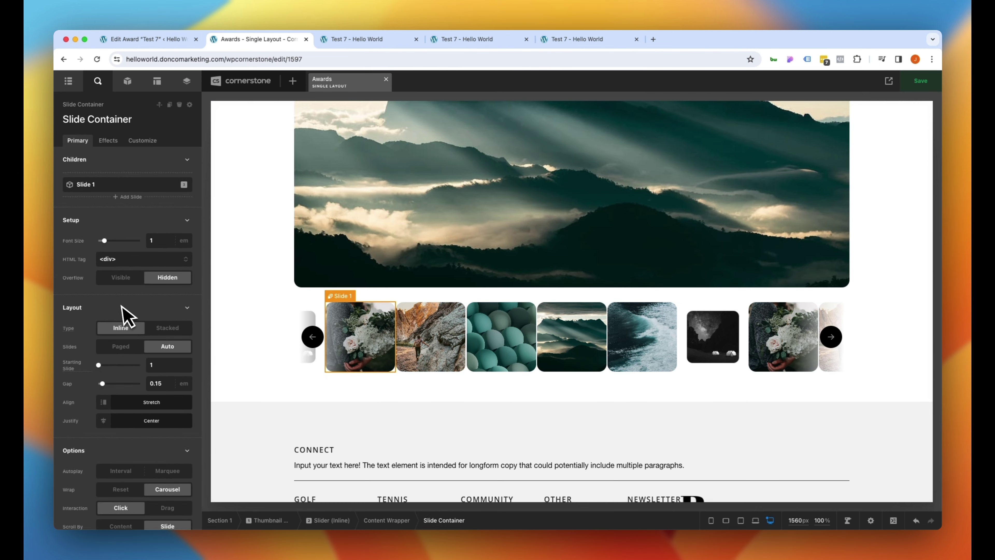
pyautogui.scroll(-4, 125, 314)
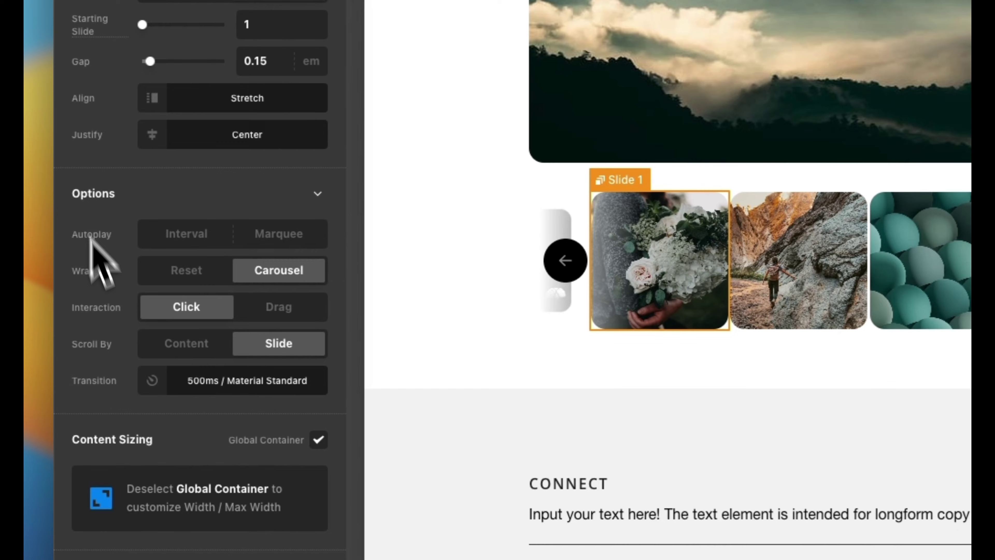
pyautogui.click(122, 397)
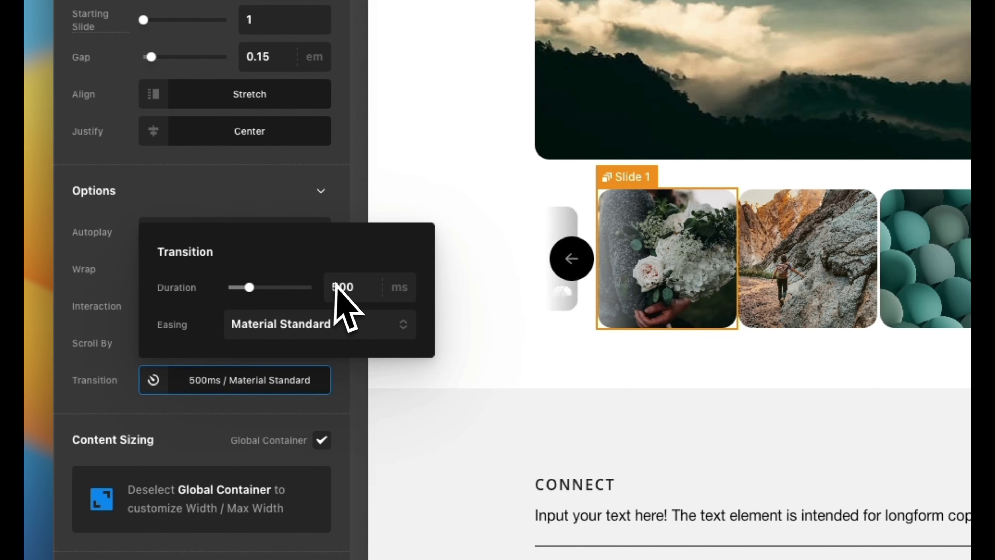
pyautogui.doubleClick(361, 293)
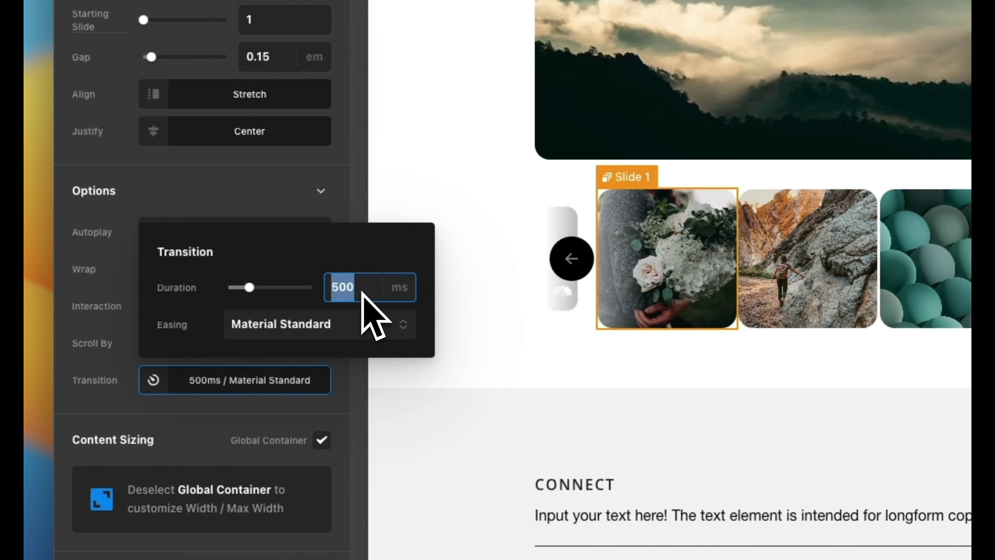
pyautogui.write('50')
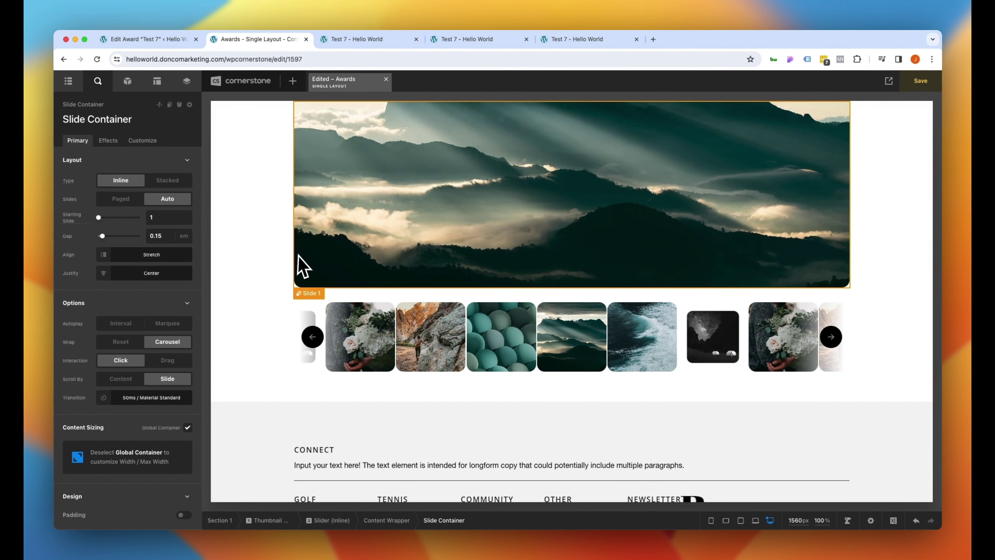
pyautogui.press('super+s')
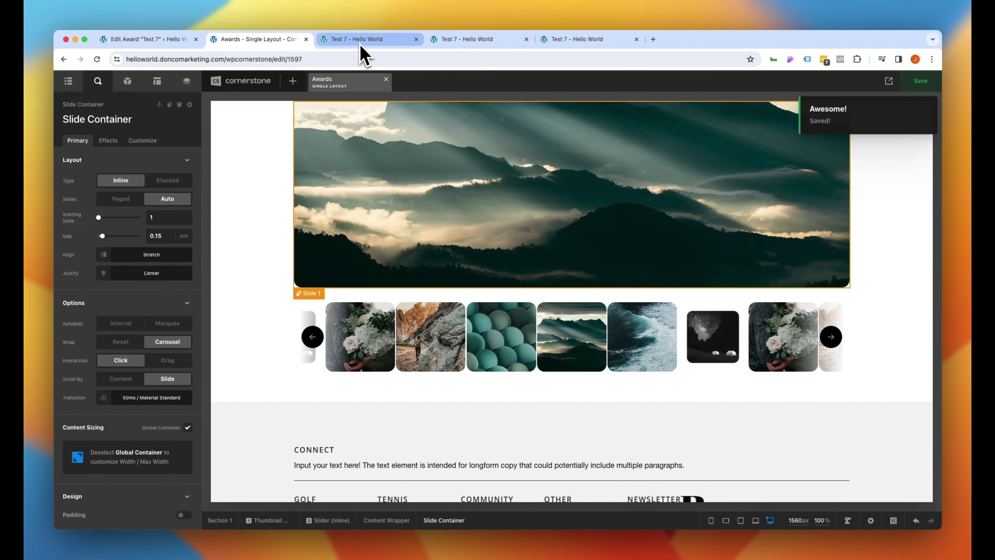
# On the live Test 7 page, step the gallery forward one slide and back one.
pyautogui.click(360, 40)
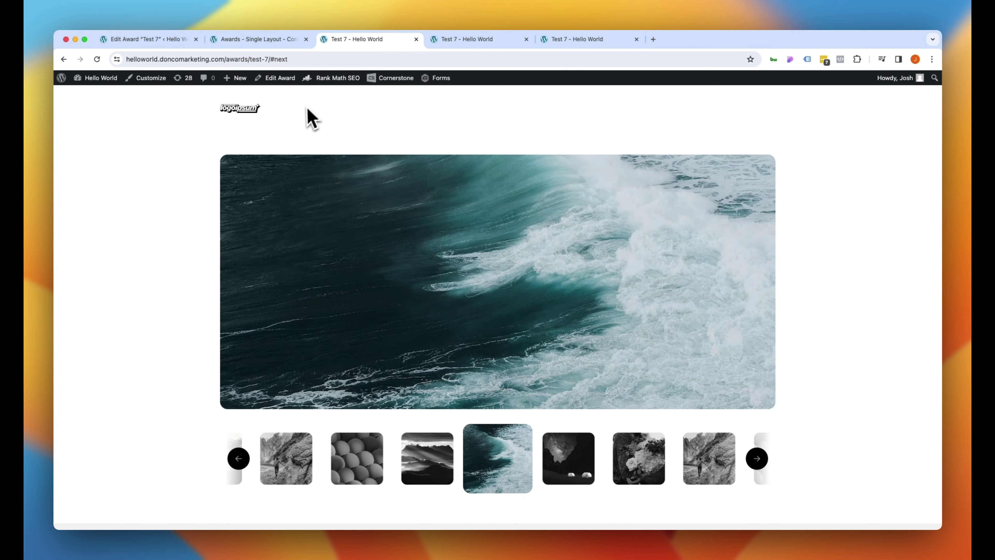
pyautogui.click(757, 459)
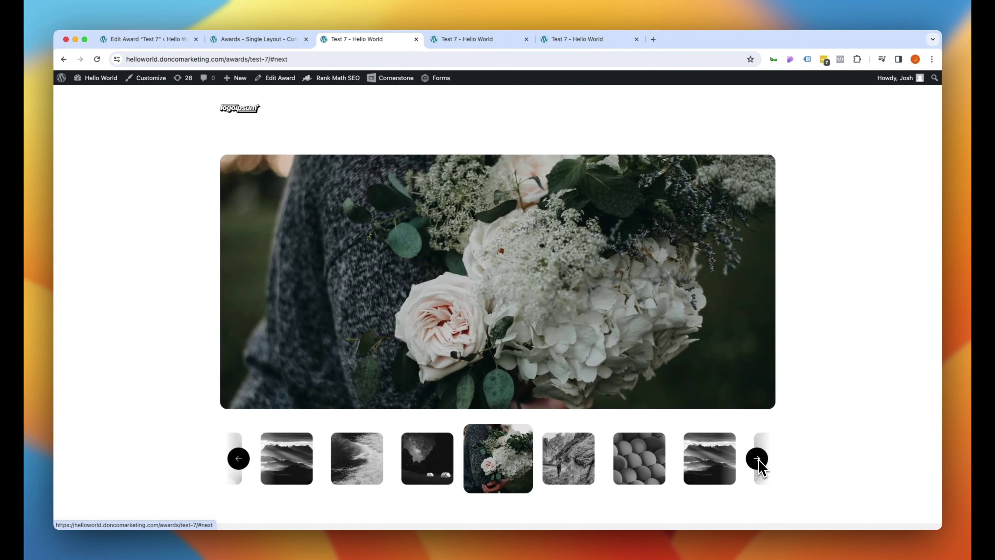
pyautogui.click(757, 459)
pyautogui.click(757, 459)
pyautogui.click(757, 459)
pyautogui.click(238, 459)
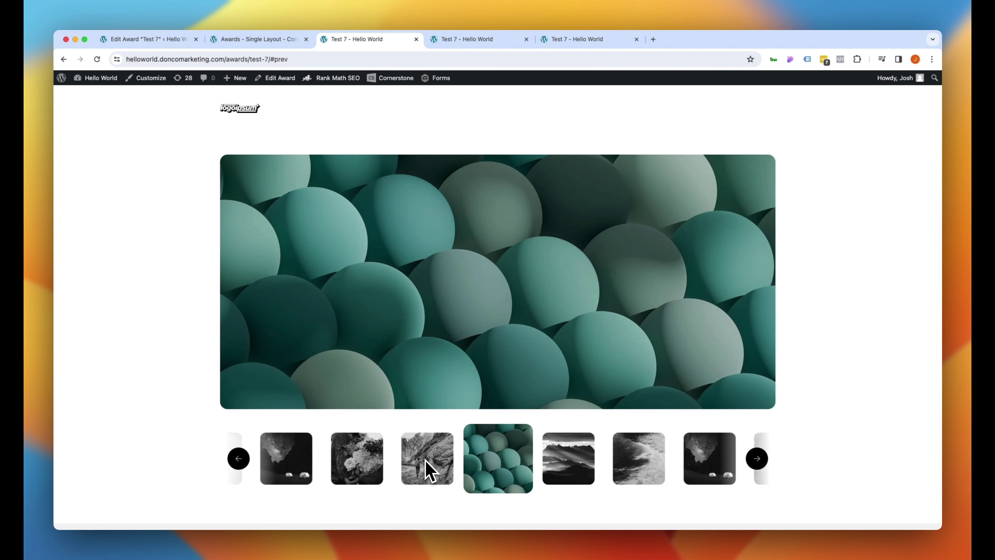
# Use thumbnails to show the canyon hiker, night-sky, ocean wave, then canyon hiker photos.
pyautogui.click(430, 470)
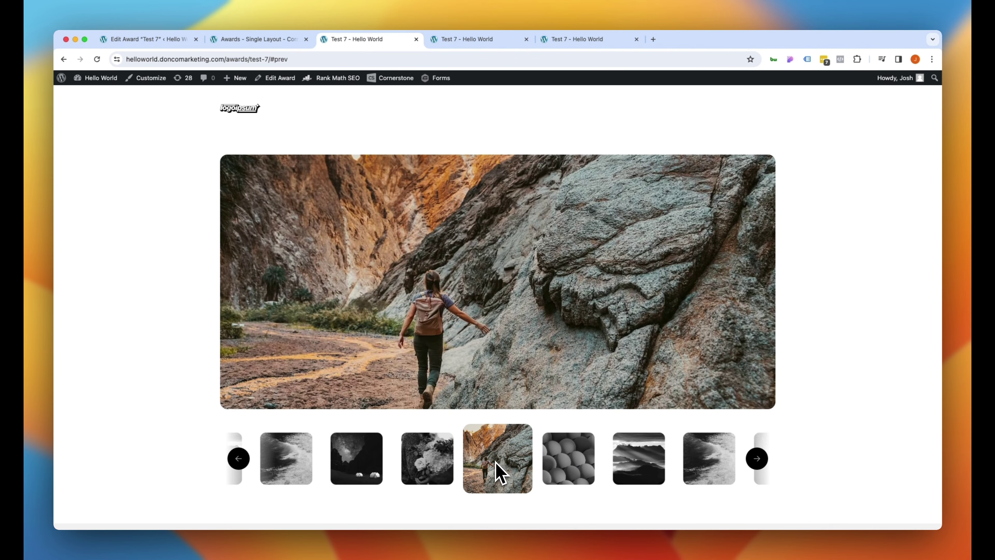
pyautogui.click(362, 472)
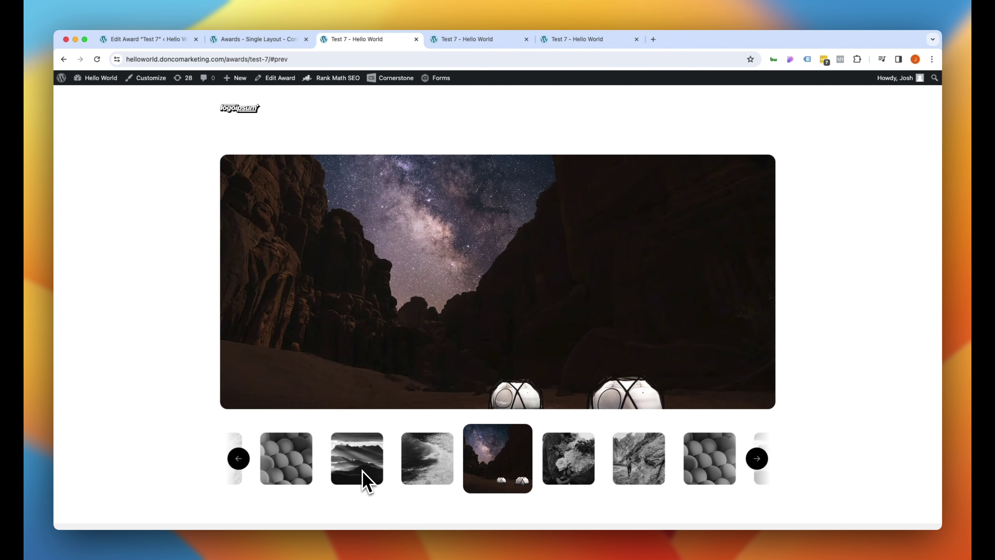
pyautogui.click(416, 474)
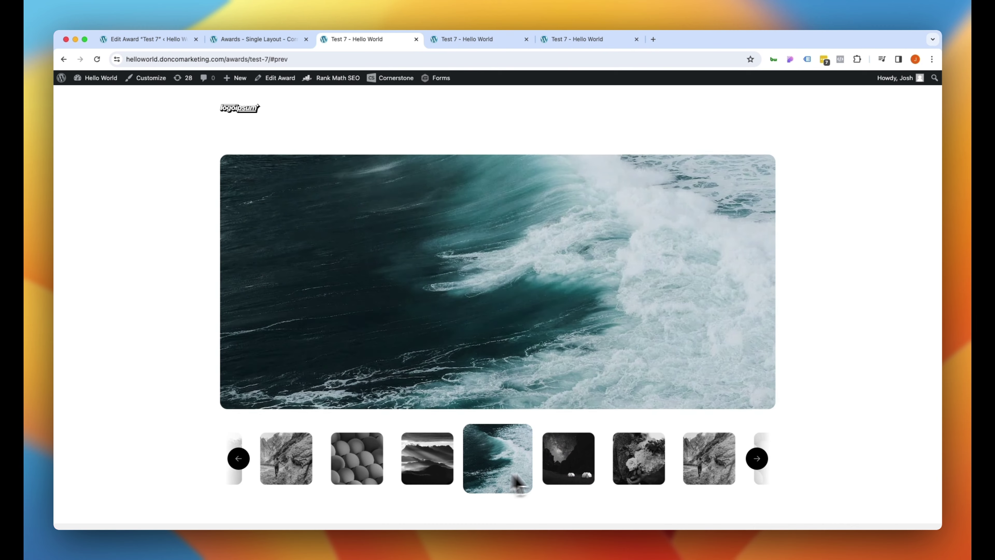
pyautogui.click(710, 475)
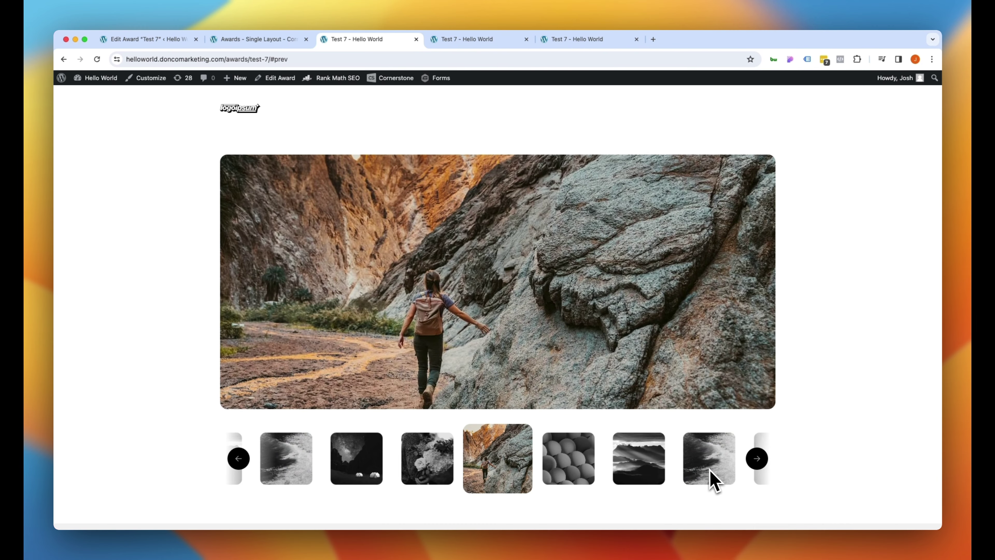